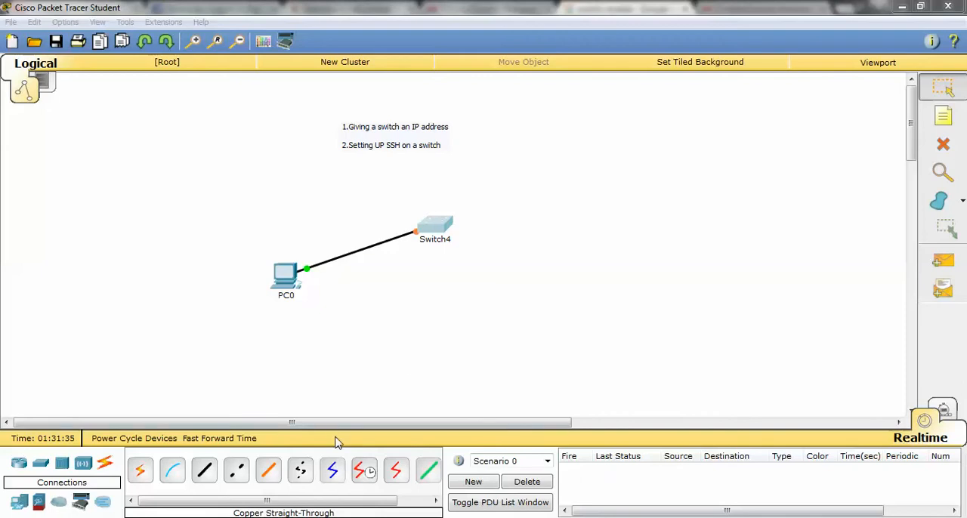
Open Switch4's command line and enter privileged EXEC mode.
left_click(434, 221)
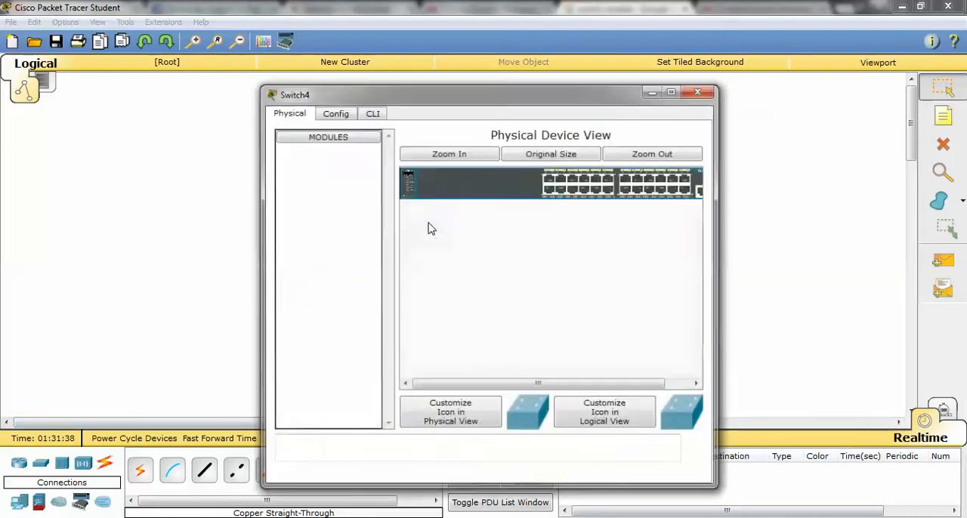
left_click(373, 112)
key("Return")
type("en")
key("Return")
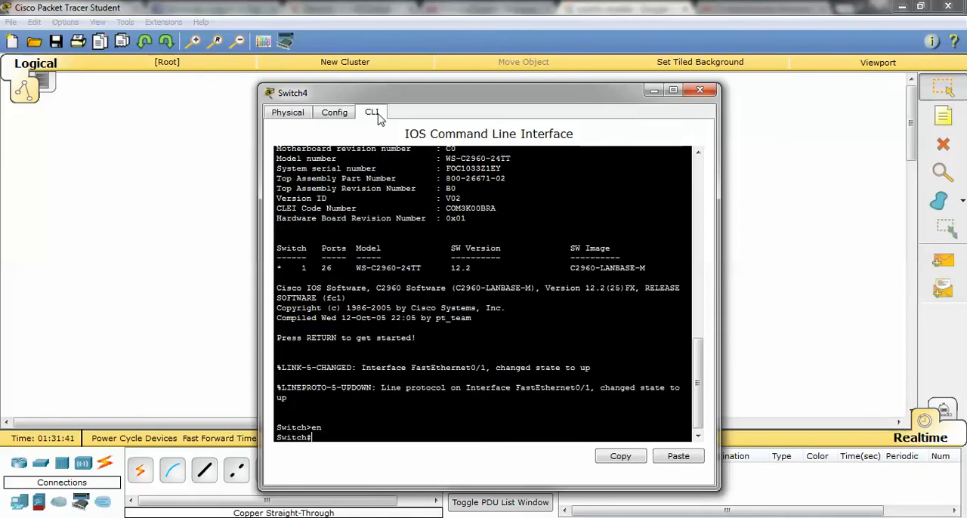
type("conf t")
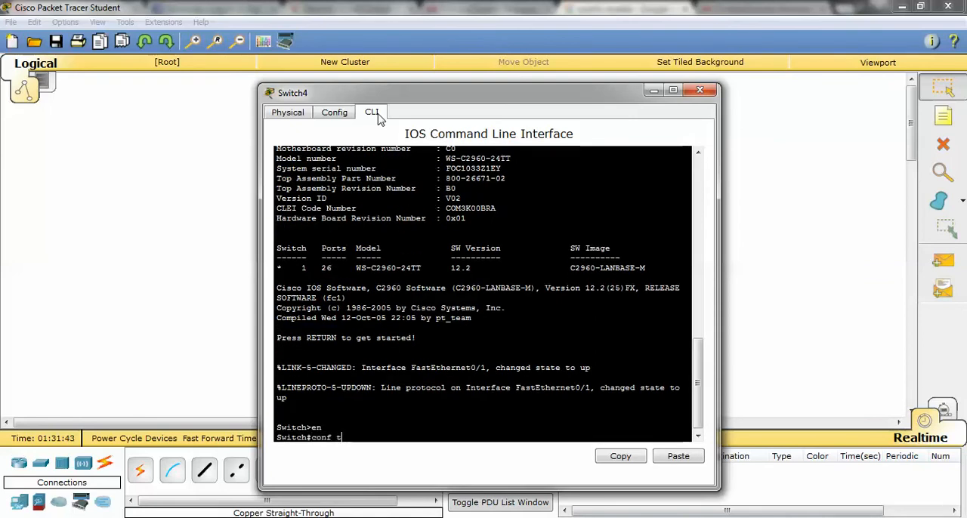
key("Return")
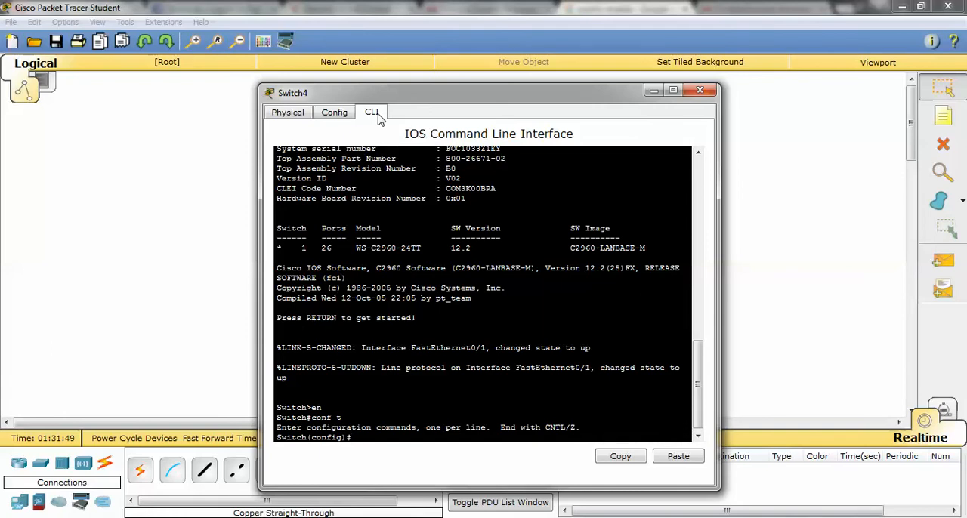
type("vla")
key("BackSpace")
key("BackSpace")
key("BackSpace")
type("exit")
key("Return")
Display the switch's running configuration and page through to its end.
type("show run")
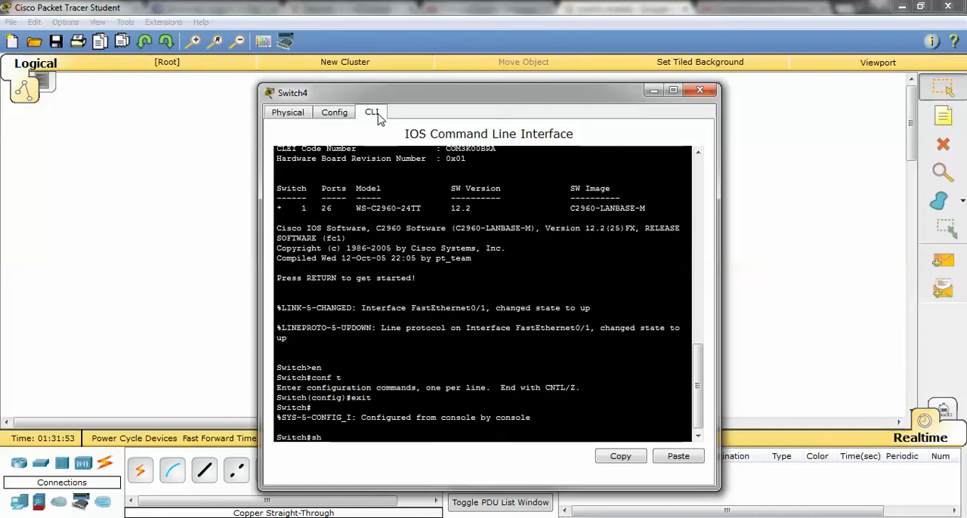
key("Tab")
key("Return")
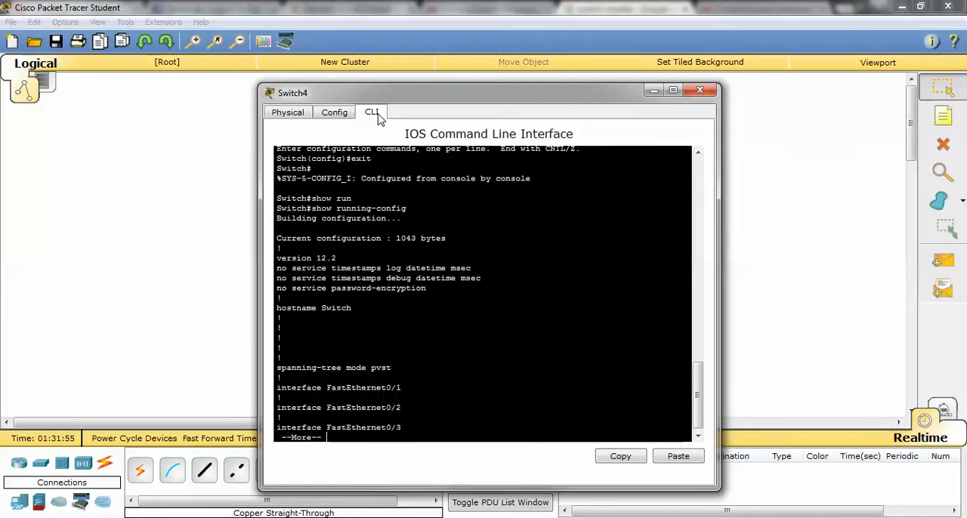
key("space")
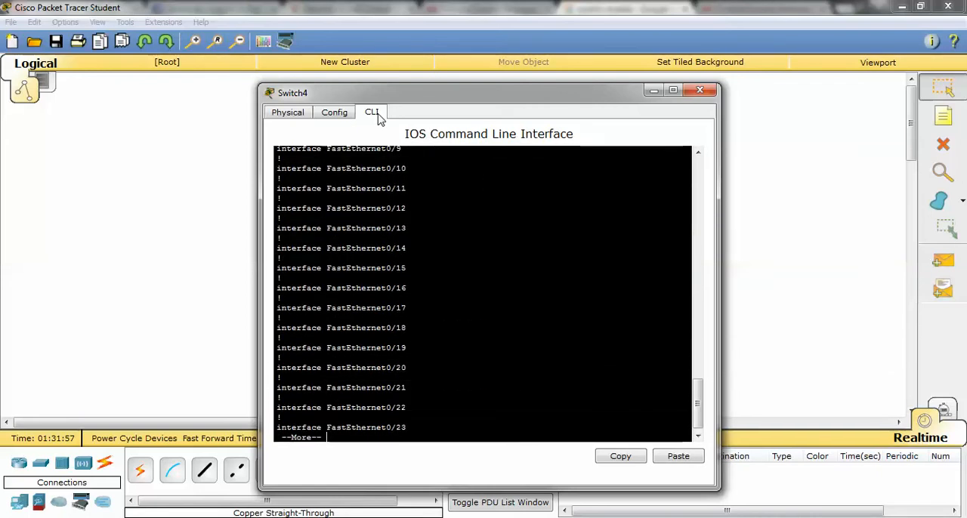
key("Return")
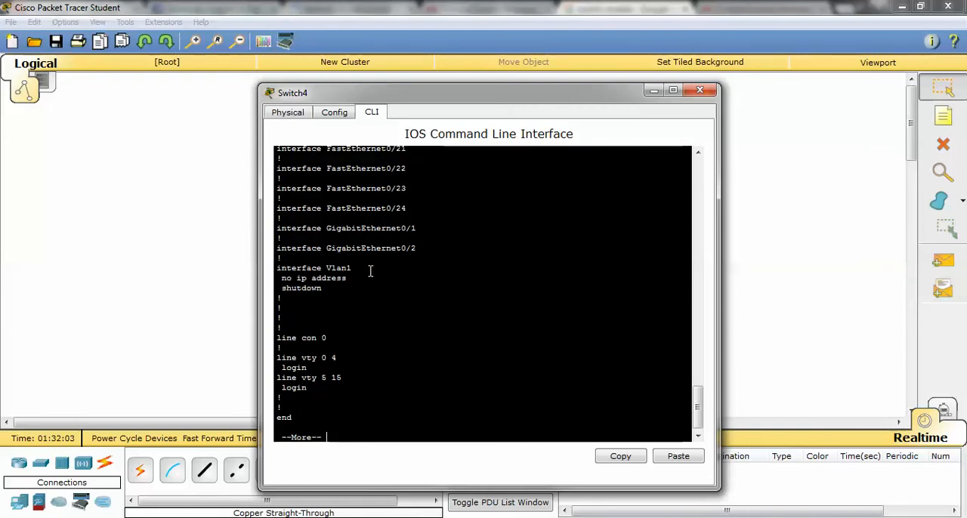
Examine the Vlan1 interface, console line and vty line entries in the running configuration, and return to the switch prompt.
scroll(420, 256, "up", 15)
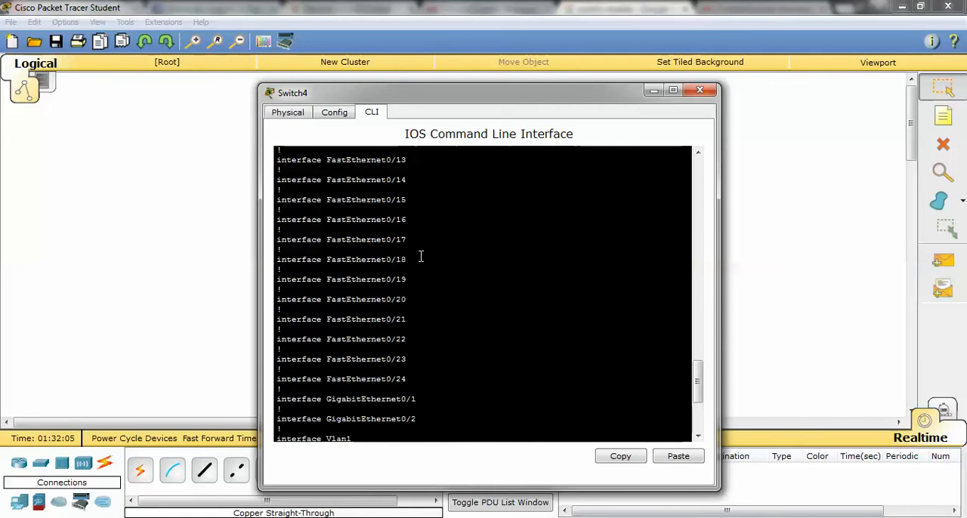
scroll(352, 264, "down", 15)
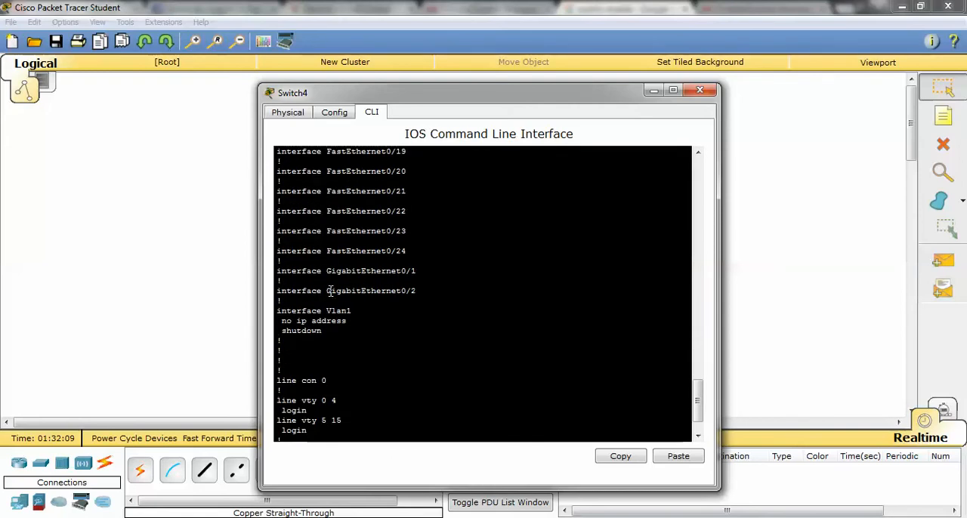
scroll(332, 291, "down", 2)
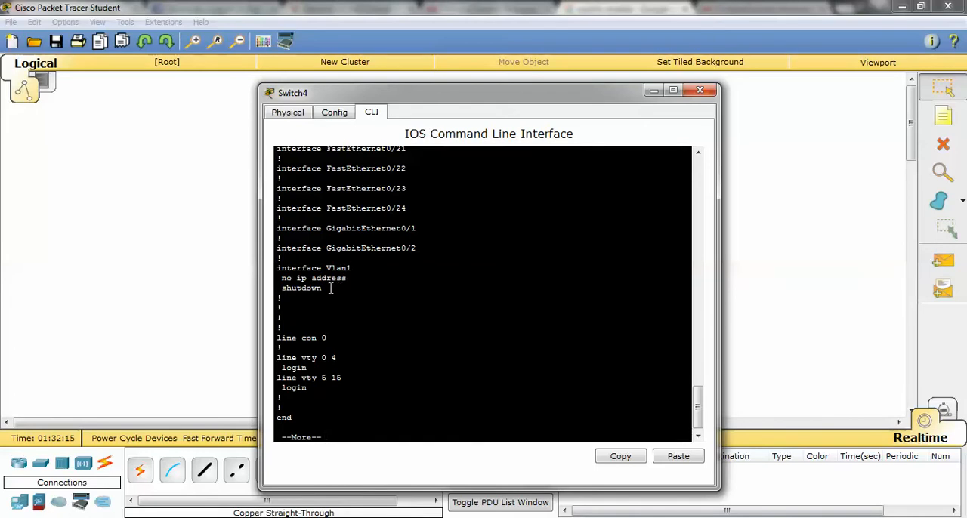
scroll(330, 289, "down", 1)
left_click_drag(326, 337, 271, 335)
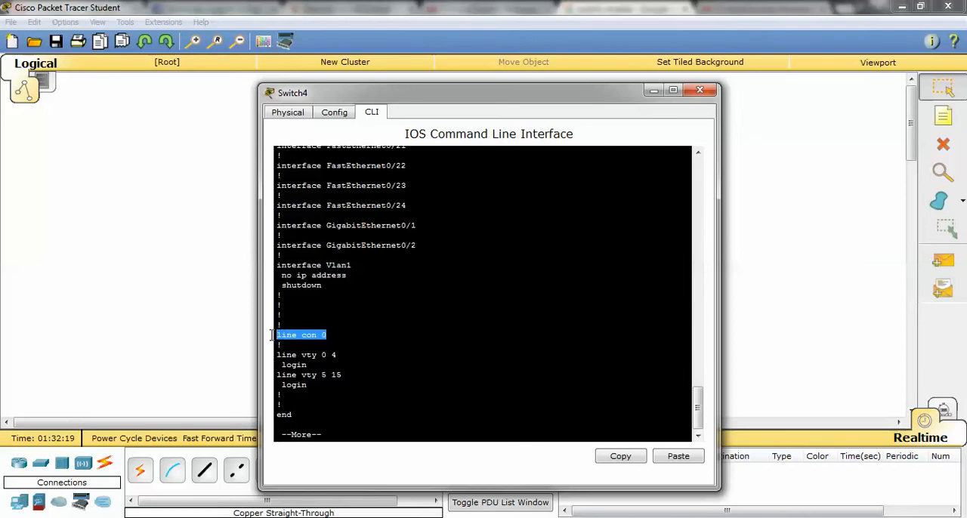
left_click_drag(307, 365, 268, 354)
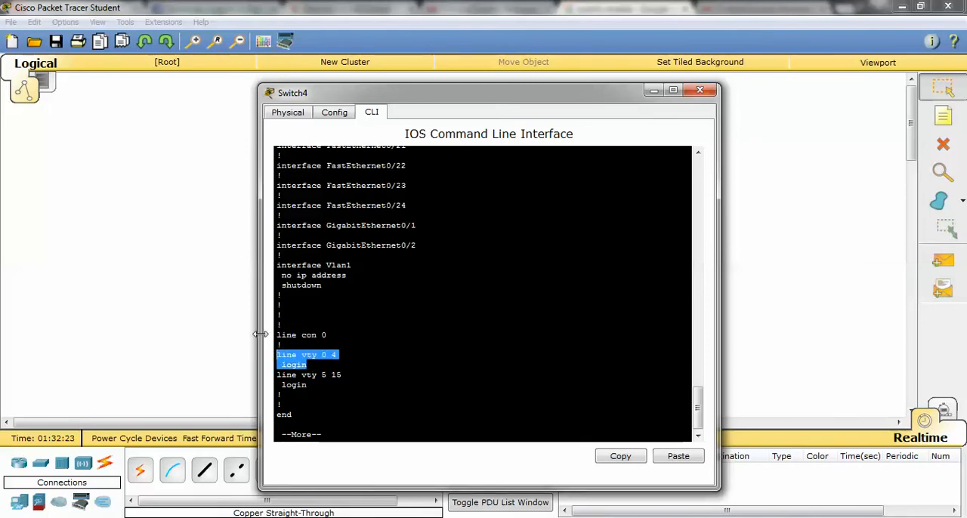
left_click_drag(322, 388, 270, 368)
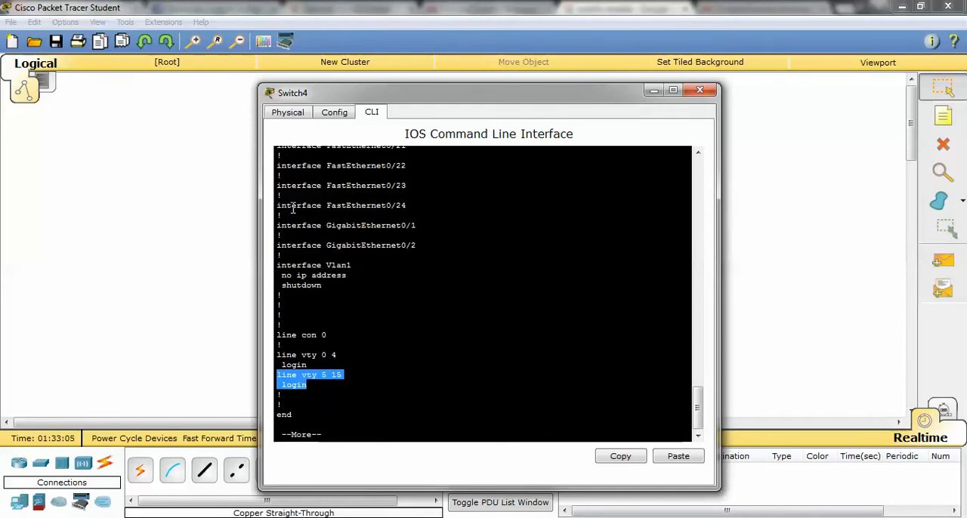
left_click_drag(421, 100, 559, 118)
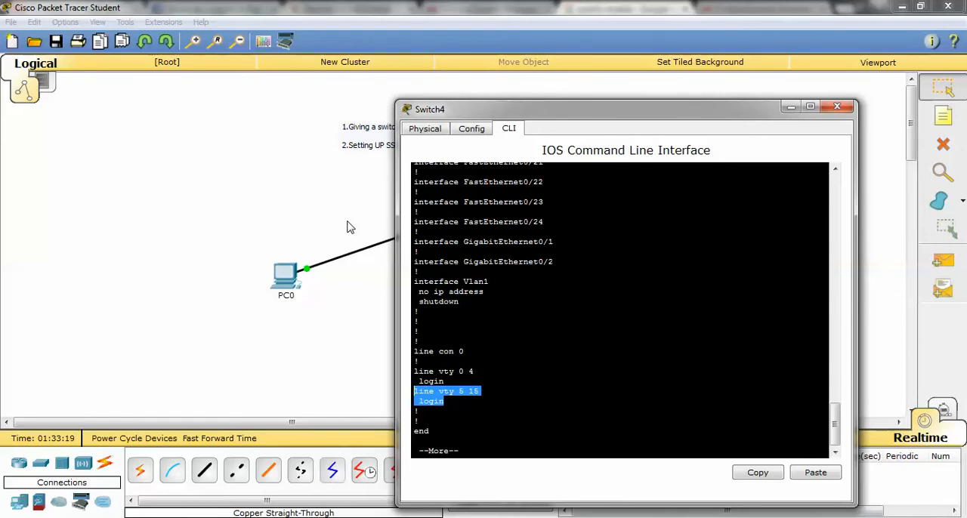
scroll(532, 236, "up", 5)
scroll(542, 272, "down", 5)
scroll(543, 272, "up", 15)
scroll(503, 259, "down", 15)
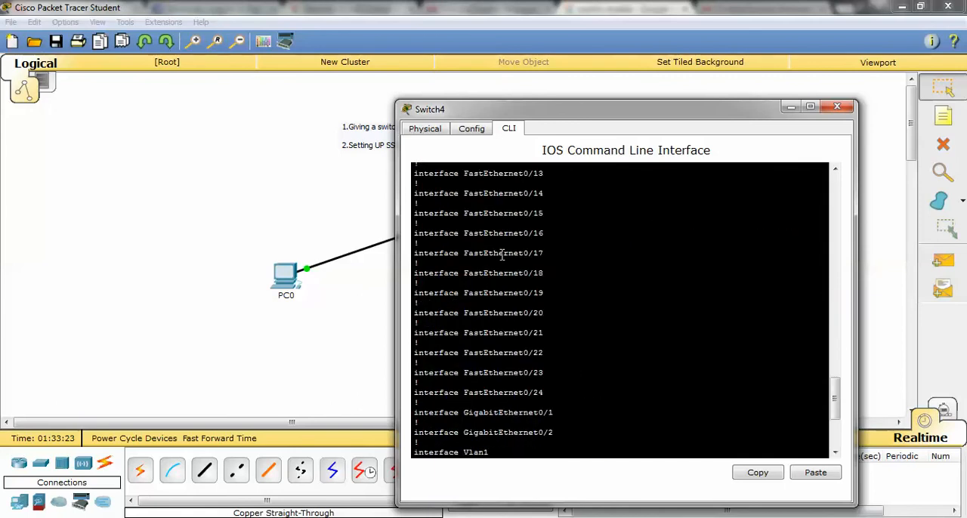
key("space")
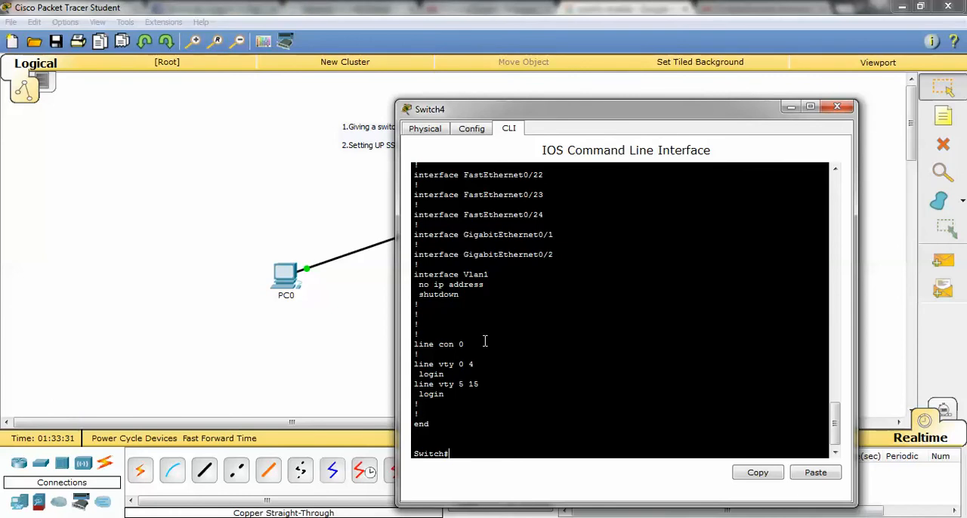
Enter global configuration mode on the switch and create VLAN 5.
type("configure terminal")
key("Return")
type("vlan 5")
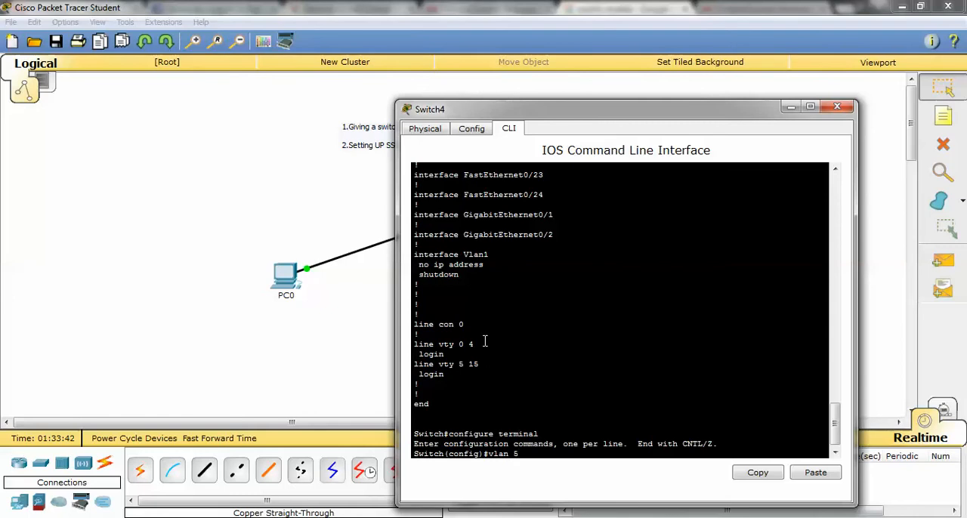
key("Return")
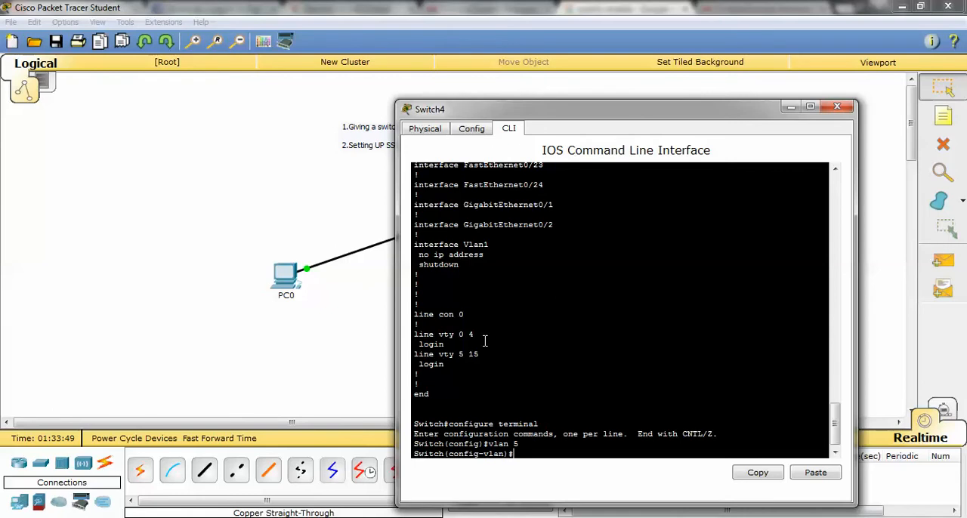
Name VLAN 5 SHH-Connection and leave VLAN configuration mode.
type("N")
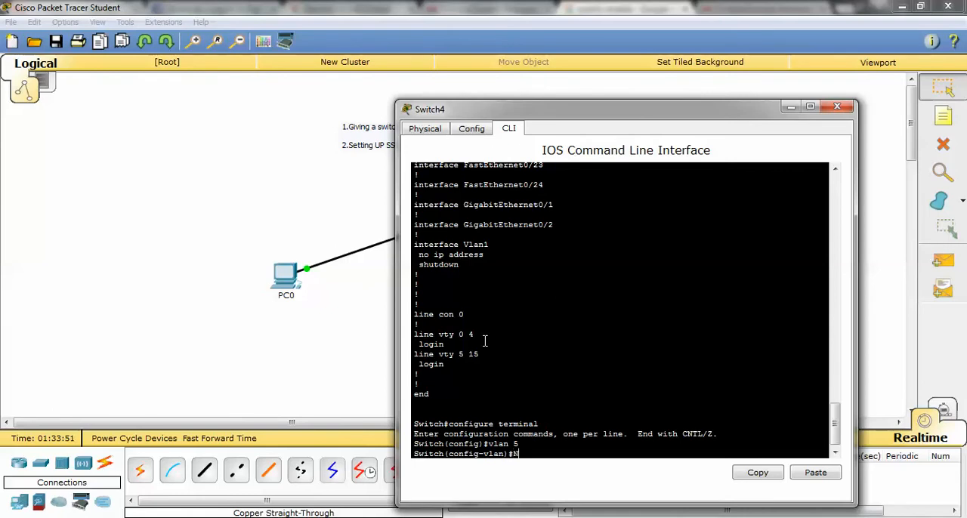
type("ame SHH-Connection")
key("Return")
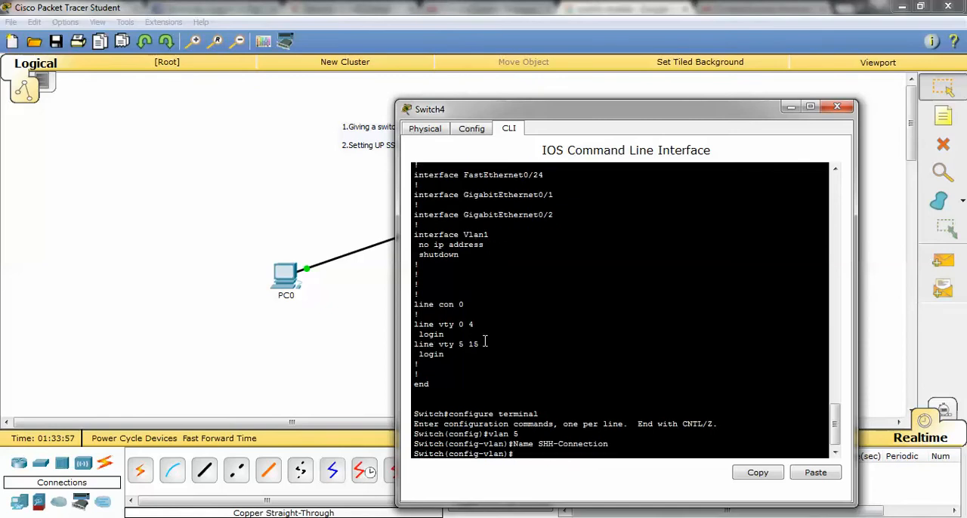
type("exit")
key("Return")
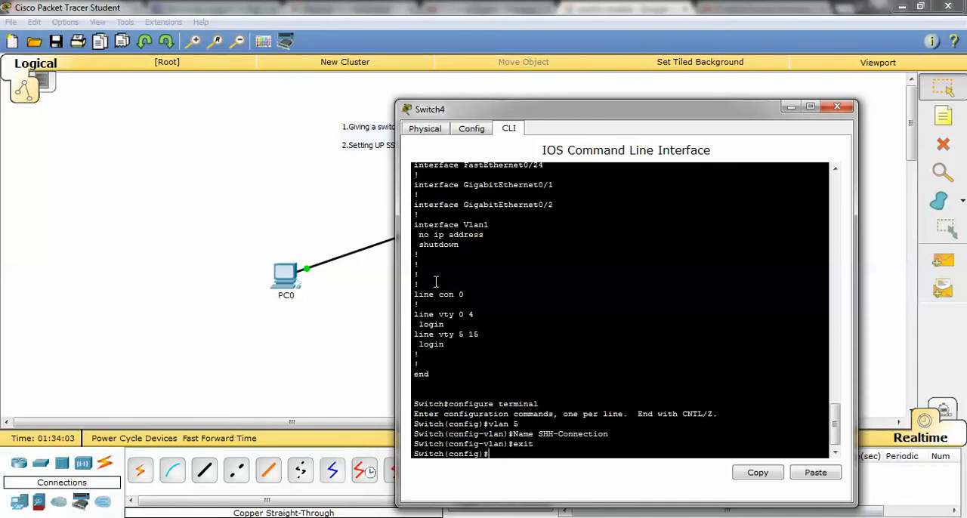
Check in the topology which switch port connects to PC0, and return to Switch4's command line.
left_click_drag(540, 115, 665, 113)
left_click(409, 271)
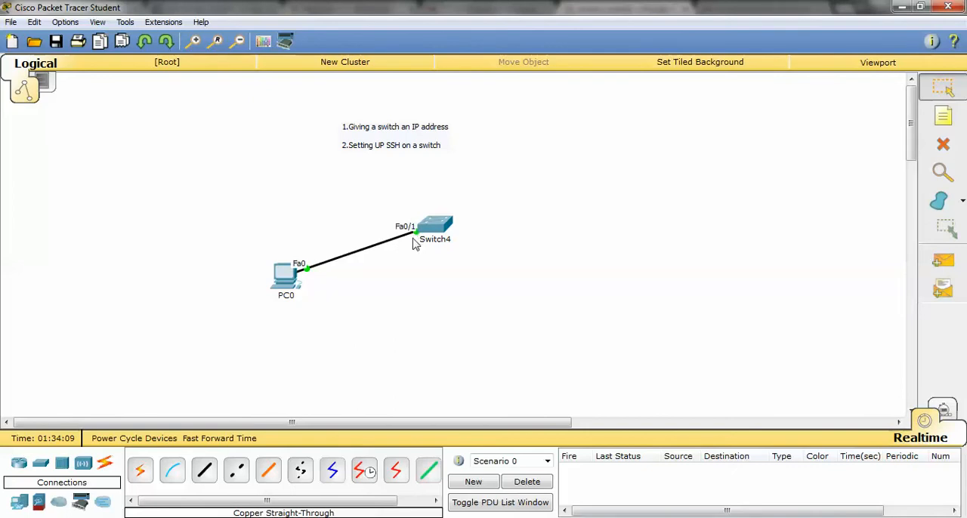
left_click(196, 517)
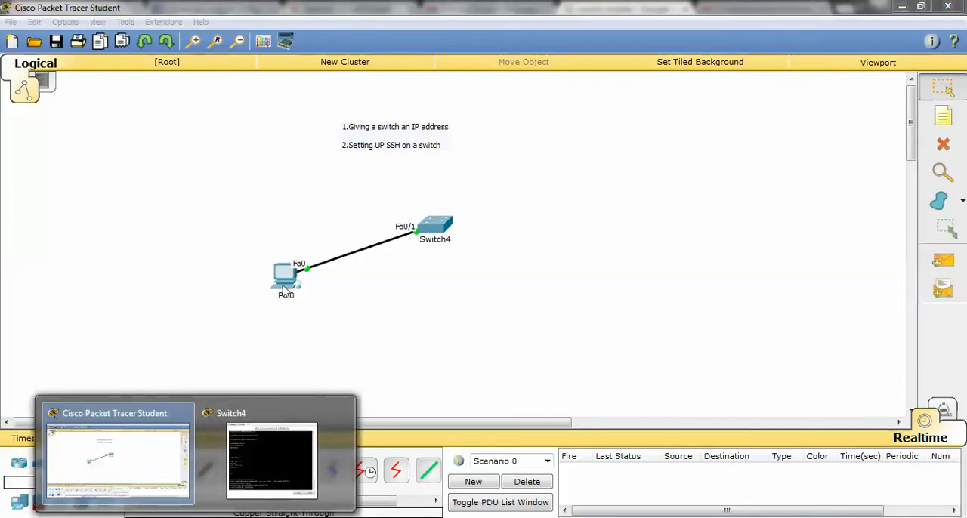
left_click(272, 461)
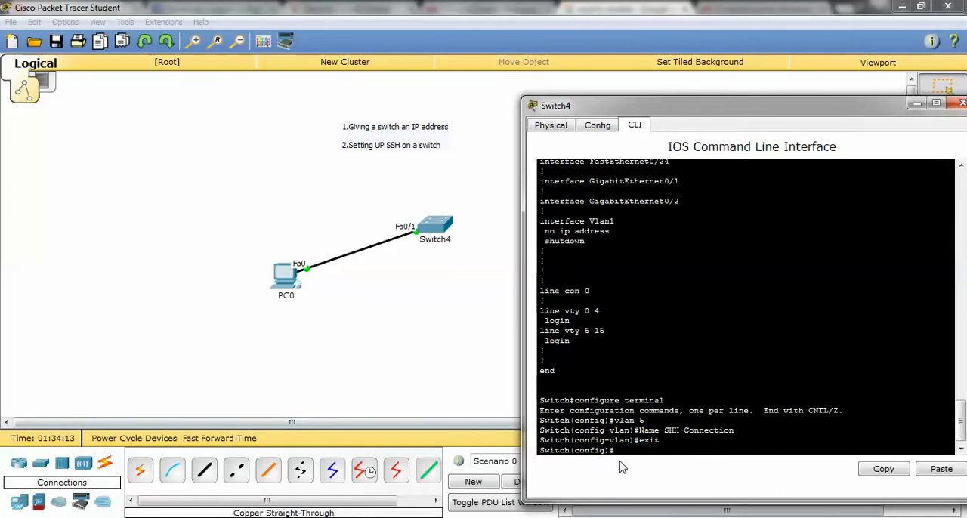
Try to set the switchport mode to access from global configuration mode.
type("switchport mode ")
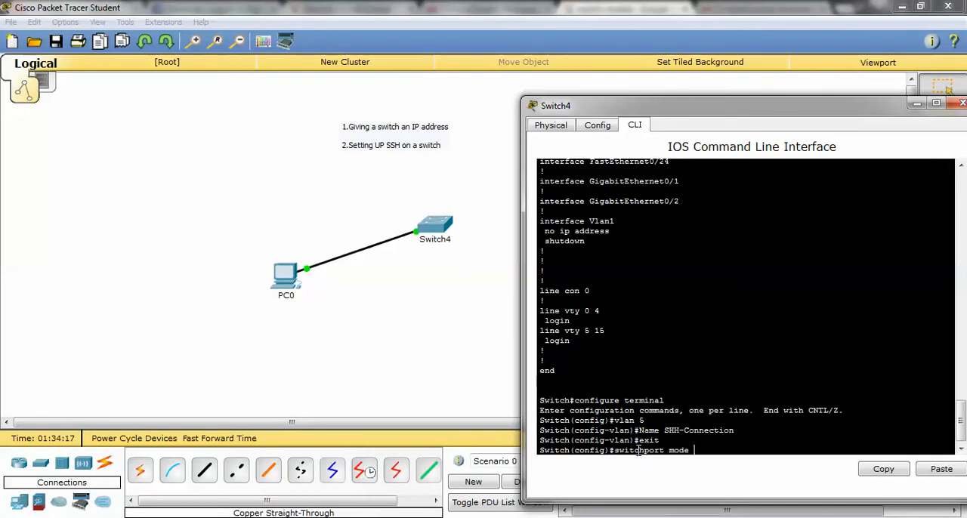
type("access")
key("Return")
key("Up")
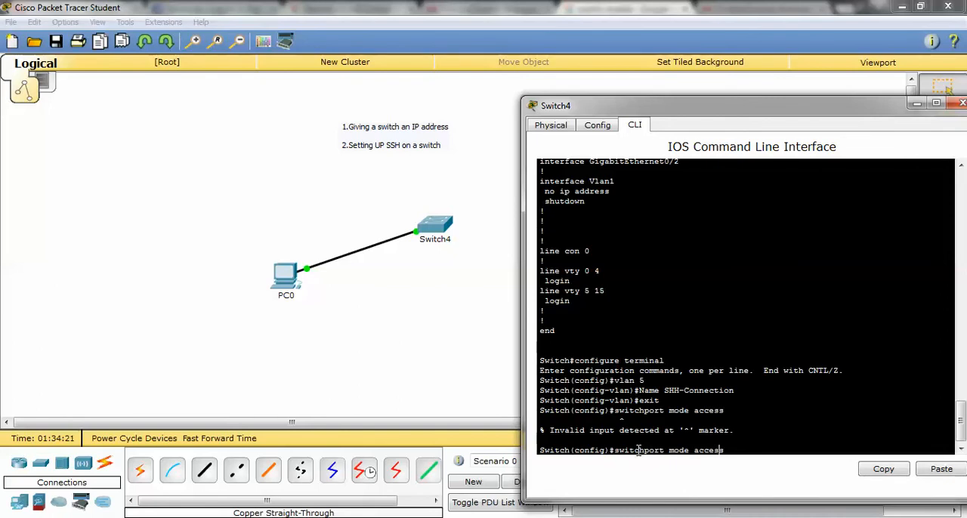
key("BackSpace")
key("BackSpace")
key("BackSpace")
key("BackSpace")
key("BackSpace")
key("BackSpace")
key("BackSpace")
key("BackSpace")
key("BackSpace")
key("BackSpace")
key("BackSpace")
key("BackSpace")
key("BackSpace")
key("BackSpace")
key("BackSpace")
key("BackSpace")
key("BackSpace")
key("BackSpace")
key("BackSpace")
key("BackSpace")
type("switch")
type("por")
key("BackSpace")
key("BackSpace")
key("BackSpace")
key("BackSpace")
key("BackSpace")
key("BackSpace")
key("BackSpace")
key("BackSpace")
key("BackSpace")
Enter interface configuration for fa0/1 and set its switchport mode to access.
type("ig)#int fa0")
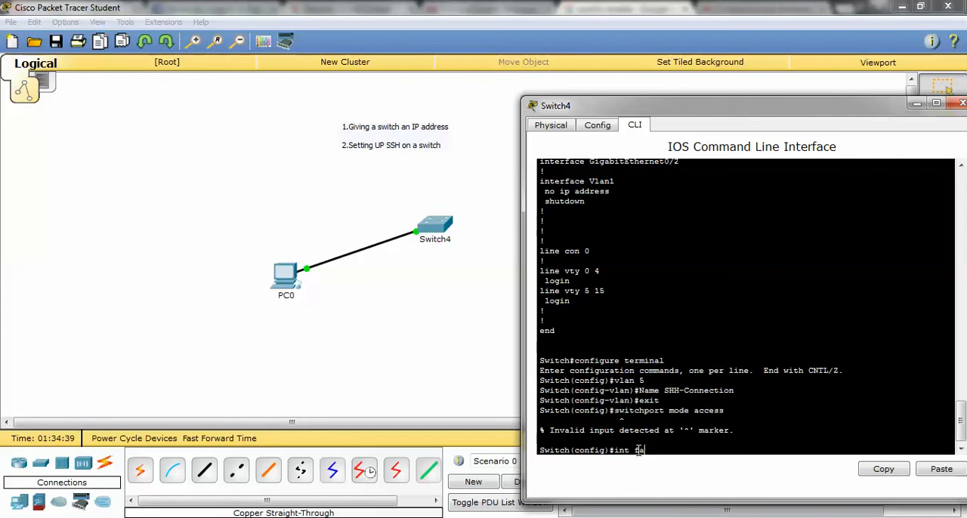
type("/1")
key("Return")
type("switch")
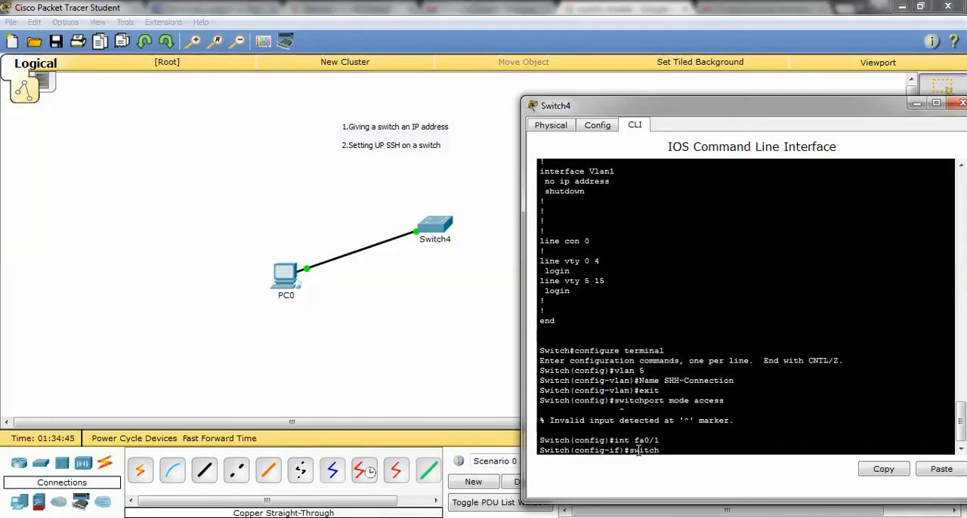
type("port mode access")
key("Return")
Assign interface fa0/1 to access VLAN 5 and return to privileged EXEC mode.
type("switchport access")
type("lan 5")
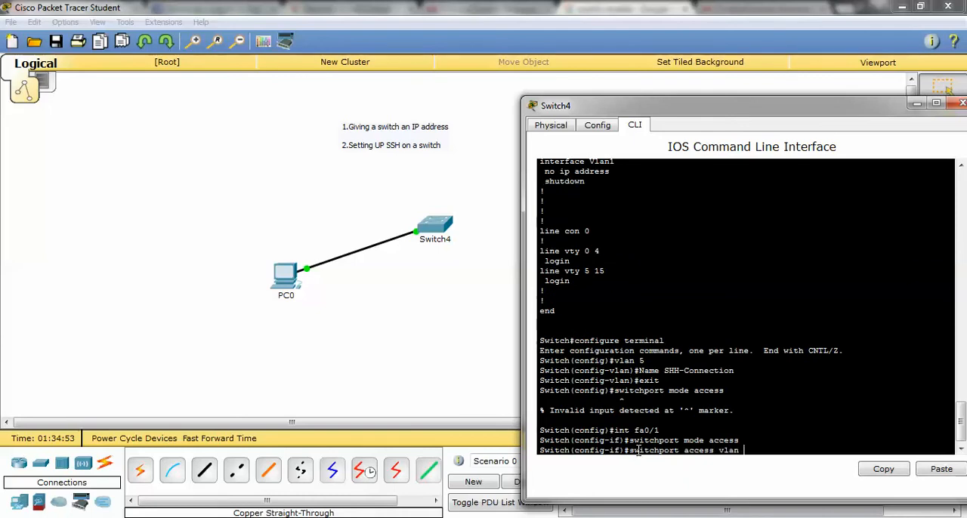
key("Return")
type("end")
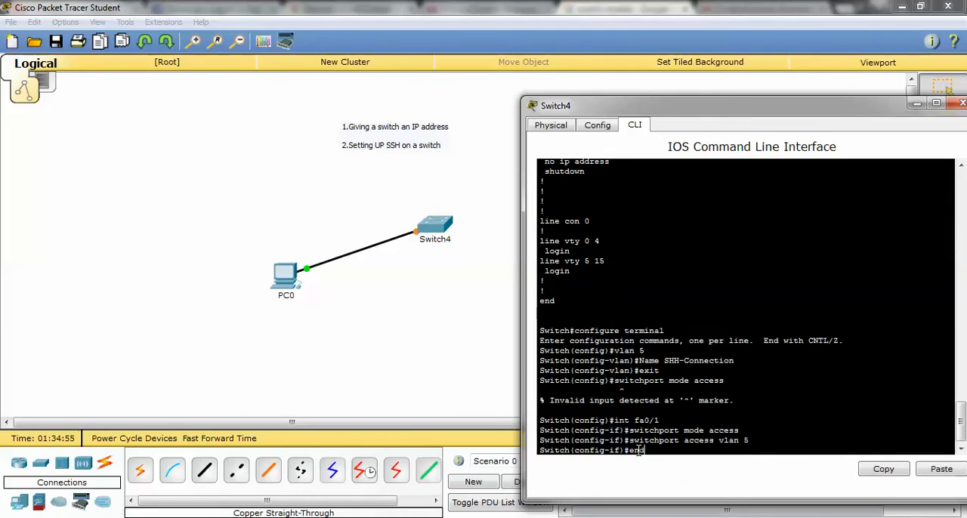
key("Return")
Display the switch's VLAN table to check the port membership of VLAN 5.
type("show")
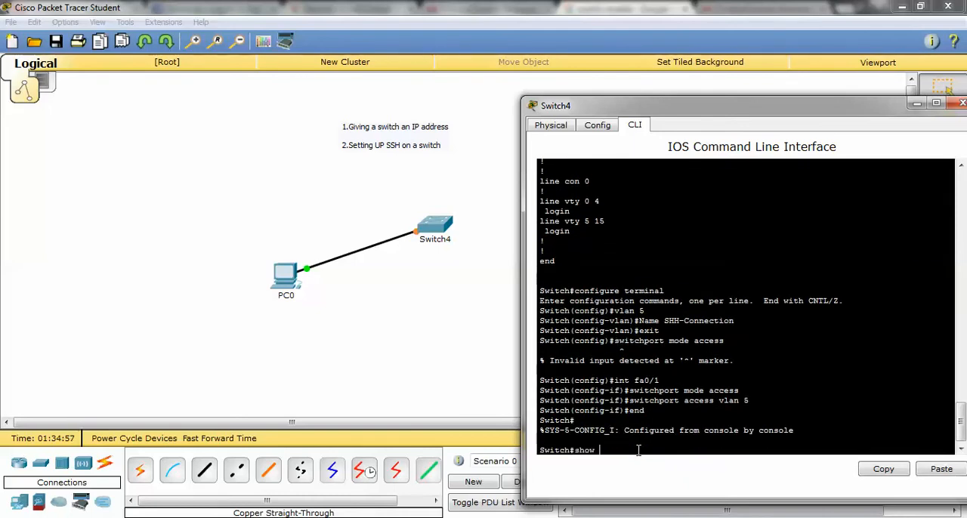
type(" vlan")
key("Return")
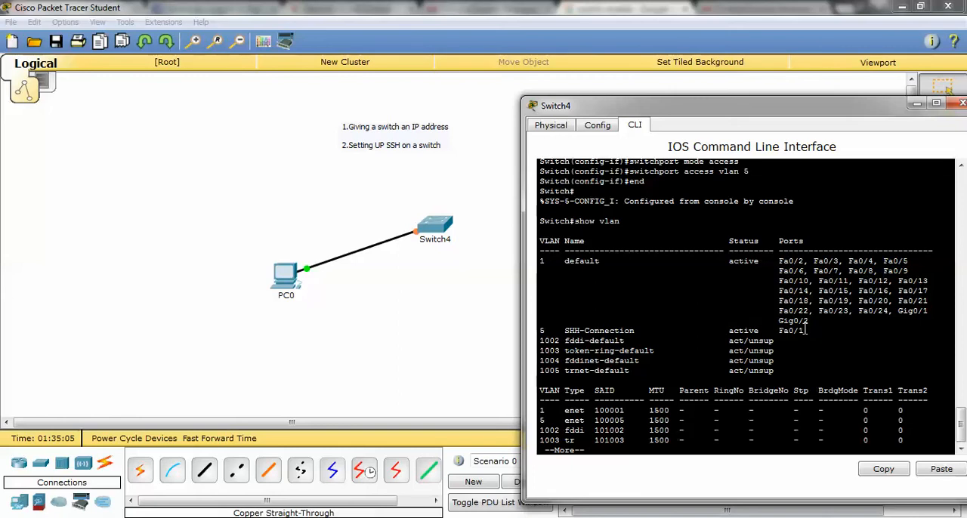
key("Return")
key("Return")
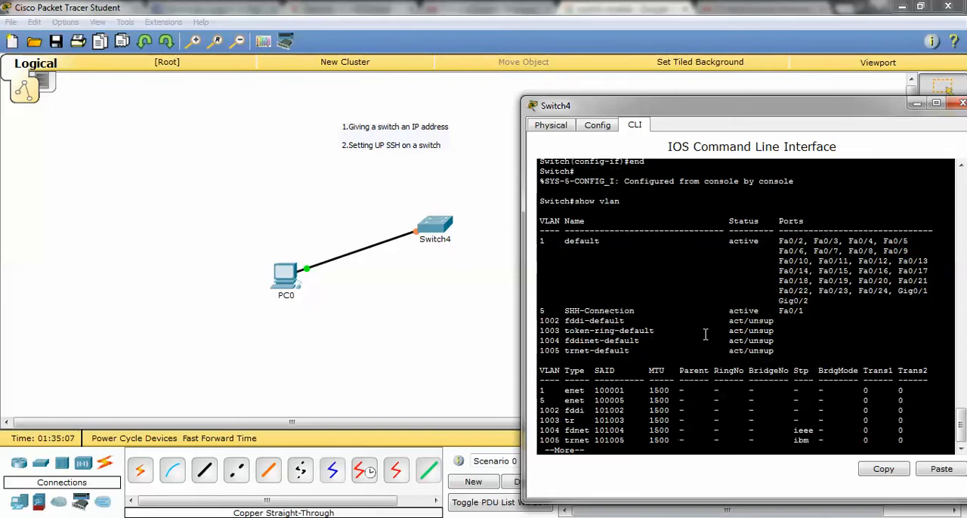
Enter global configuration mode and open interface configuration for VLAN 5.
type("conf t")
key("Return")
type("int")
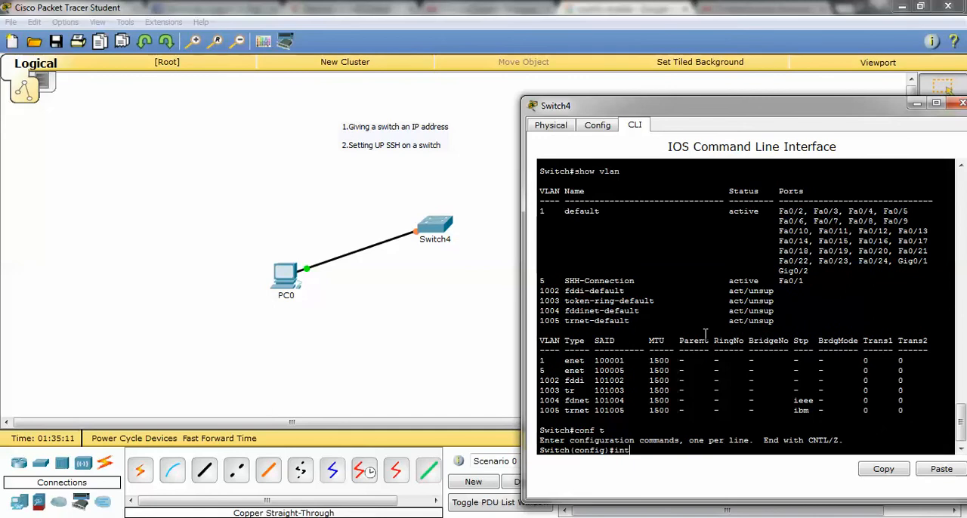
type("erface vlan 5")
key("Return")
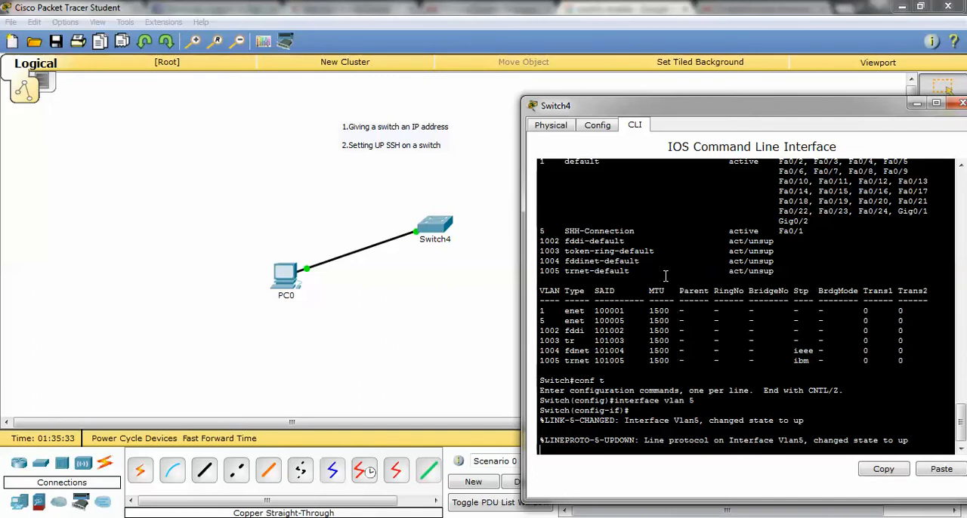
Assign the VLAN 5 interface the IP address 192.168.1.1 with subnet mask 255.255.255.0.
key("Return")
type("ip")
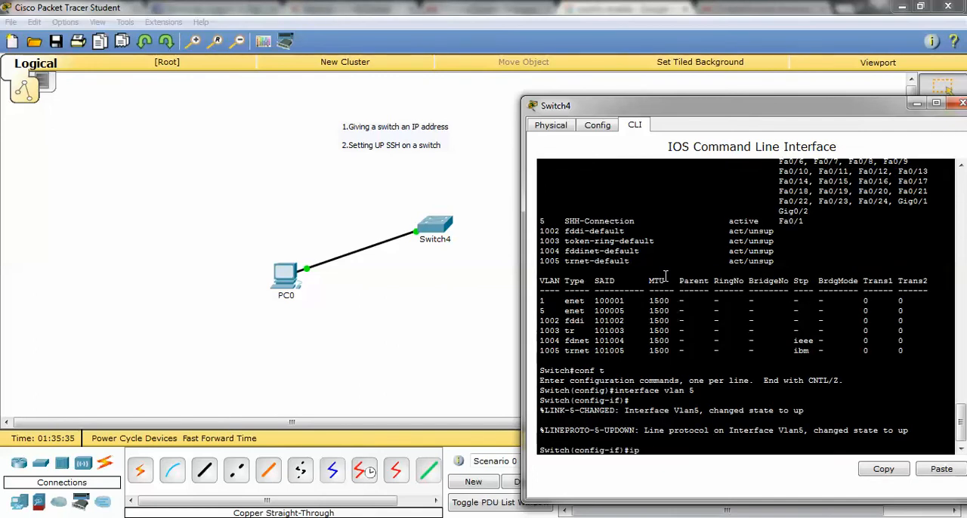
type(" add 192.168.1.1 255.255.255.0")
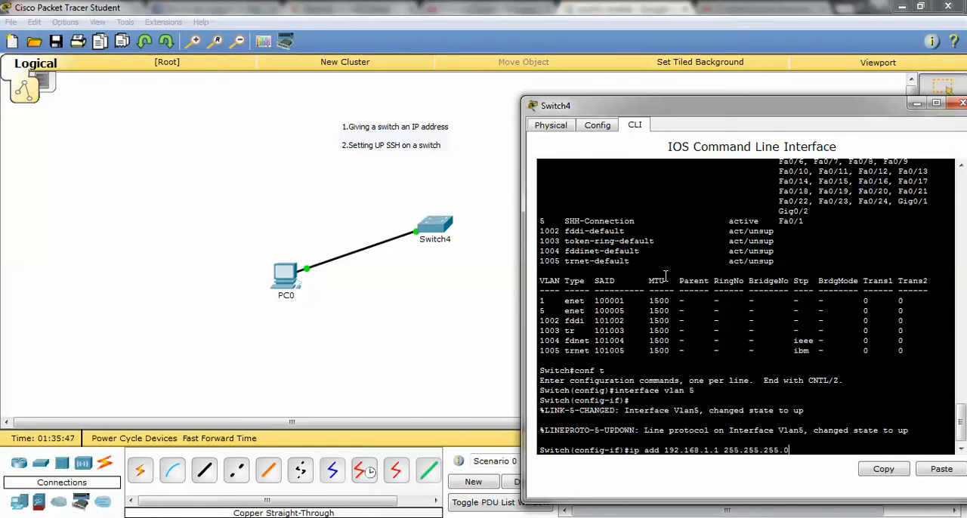
key("Return")
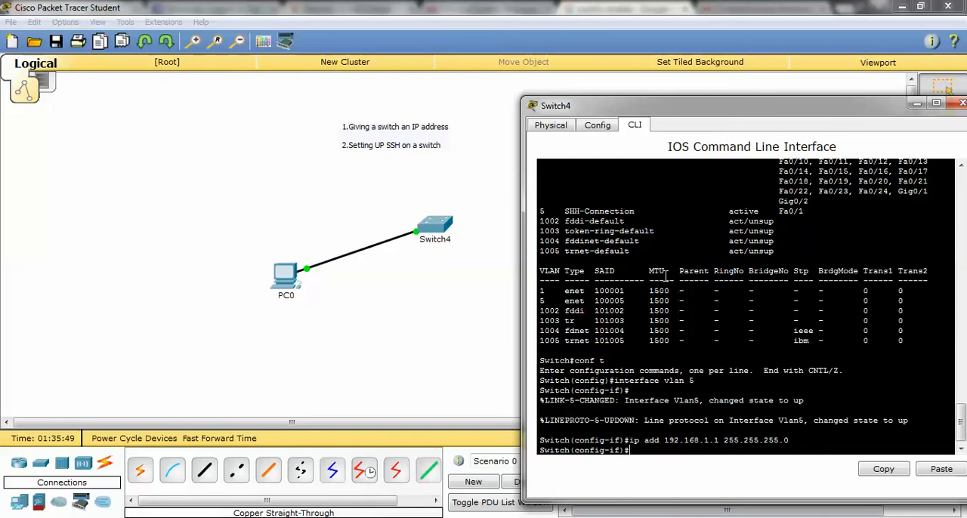
Enable the VLAN 5 interface with no shut and exit back to privileged EXEC mode.
type("no shut")
key("Return")
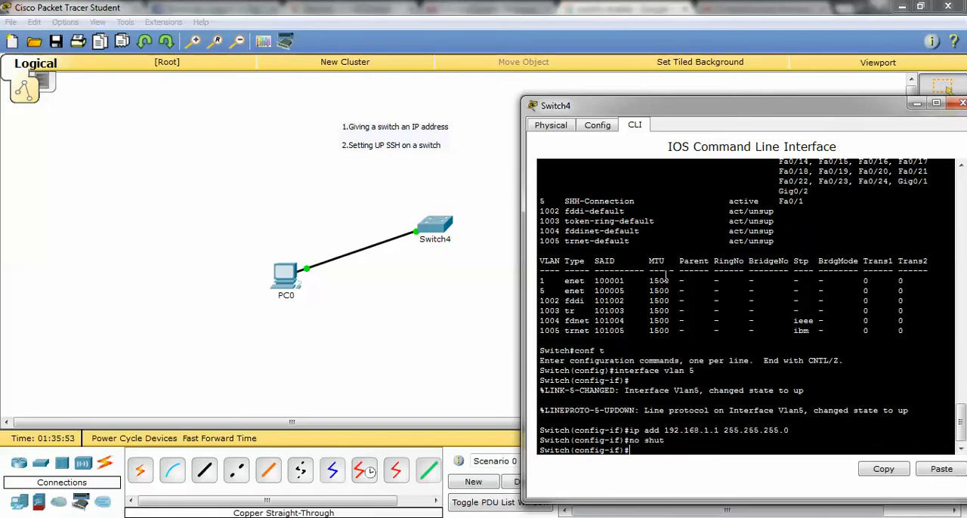
type("exit")
key("Return")
key("Return")
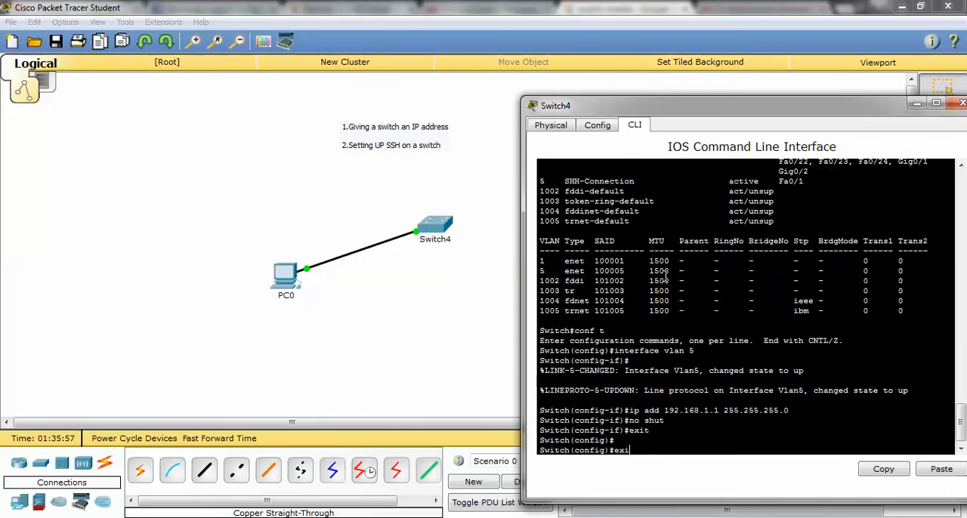
type("exit")
key("Return")
key("Return")
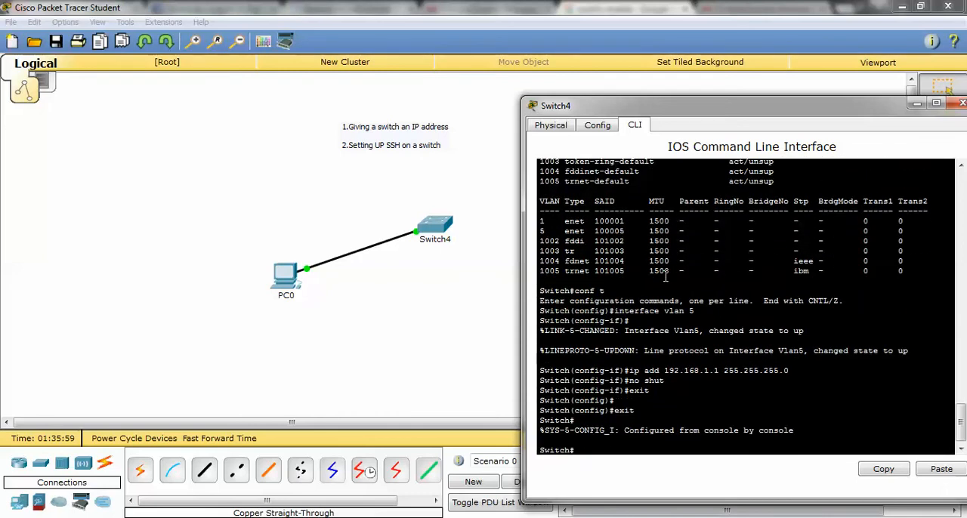
Display the full running configuration to check the fa0/1 access settings and the VLAN 5 interface's IP address.
type("show run")
key("Return")
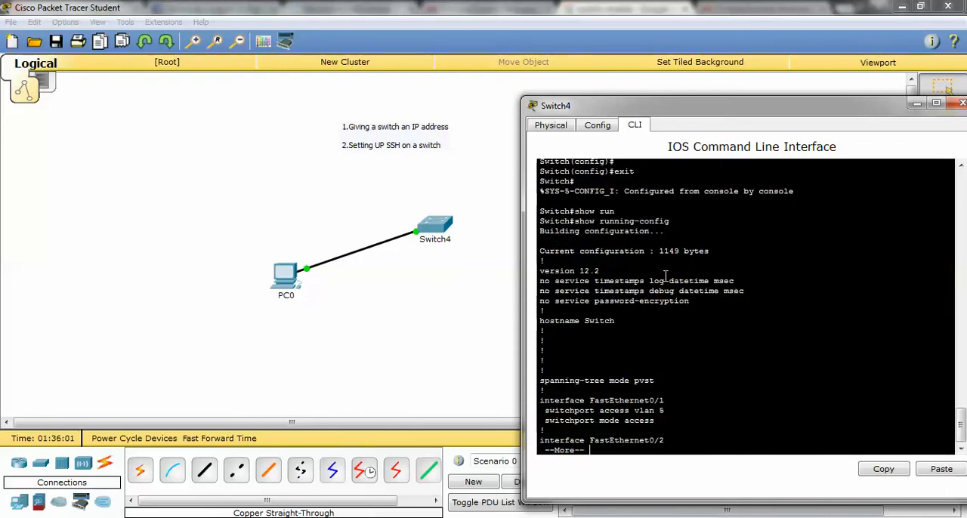
key("Return")
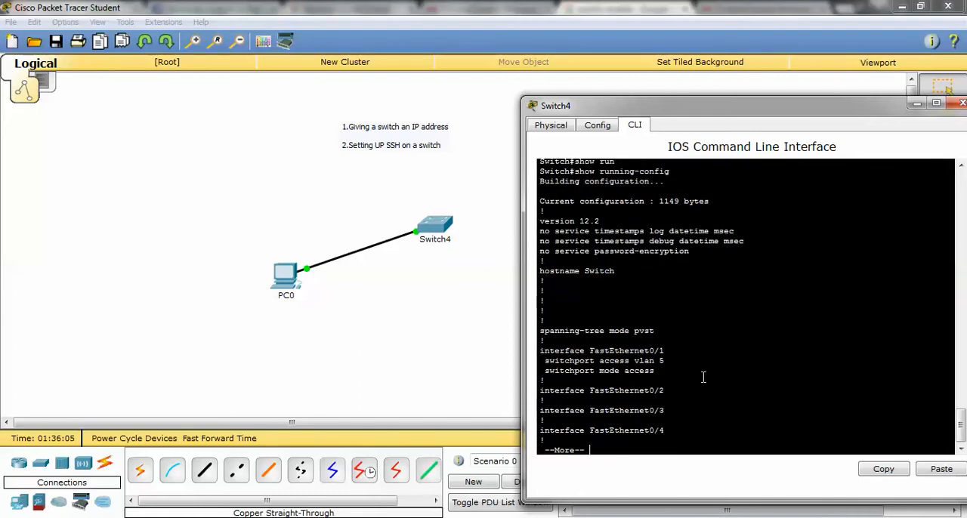
key("Return")
key("Return")
key("Return")
key("Return")
key("Return")
key("Return")
key("Return")
key("Return")
key("Return")
key("Return")
key("Return")
key("Return")
key("Return")
key("Return")
key("Return")
key("Return")
key("Return")
key("Return")
key("Return")
key("Return")
key("Return")
key("Return")
key("Return")
key("Return")
key("Return")
key("Return")
key("Return")
key("Return")
key("Return")
key("Return")
key("Return")
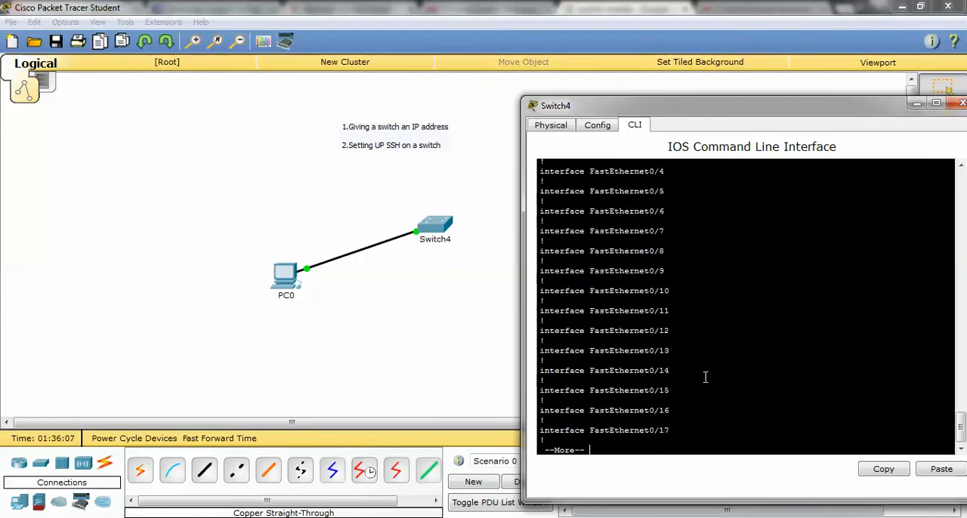
key("Return")
key("Return")
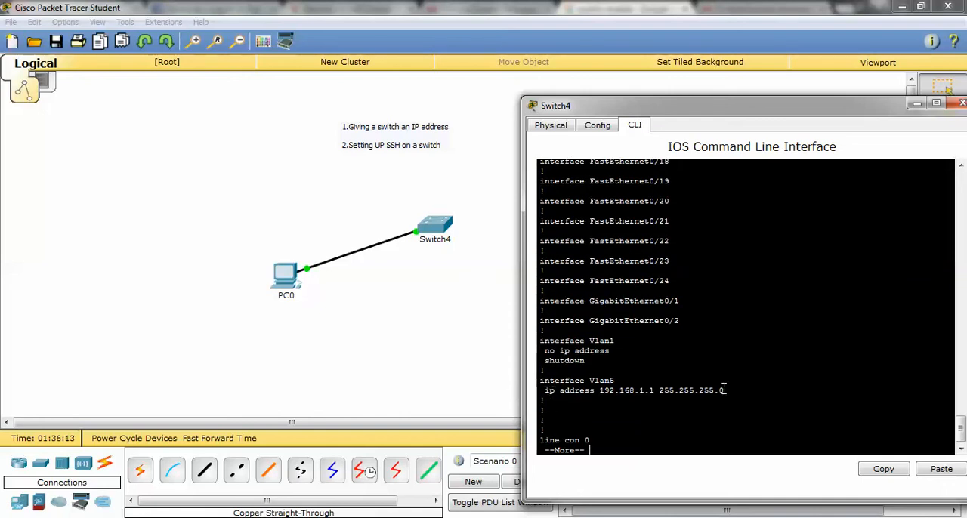
key("Return")
key("Return")
key("Return")
key("Return")
key("Return")
key("Return")
key("Return")
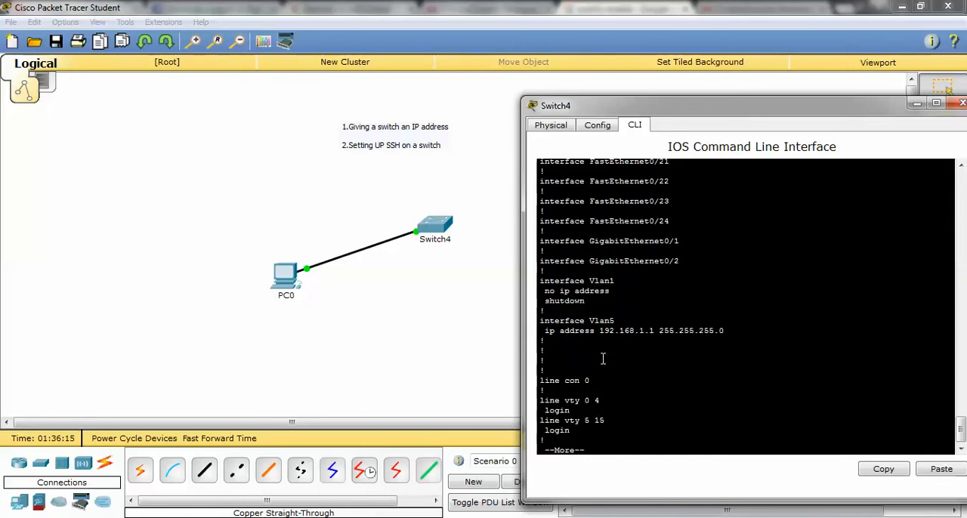
Enter global configuration mode and set an enable password for the switch.
type("conf t")
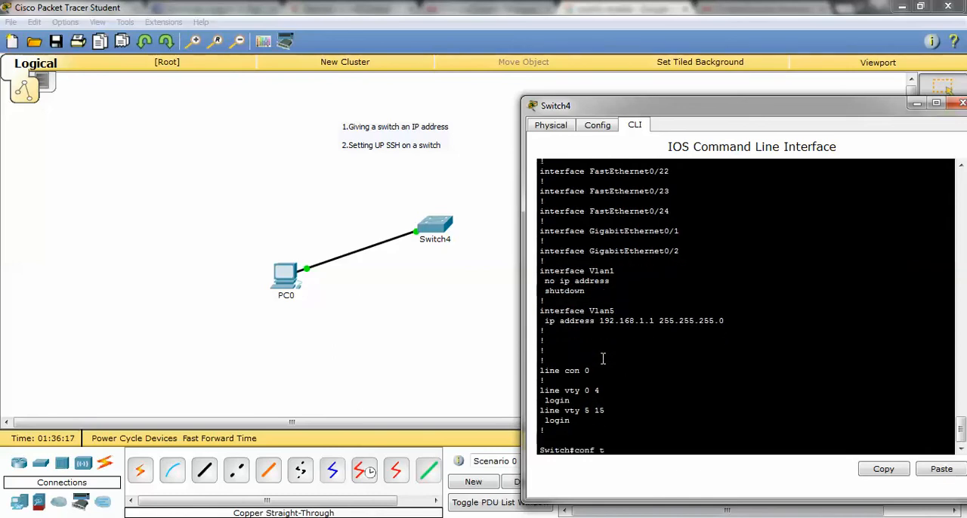
key("Return")
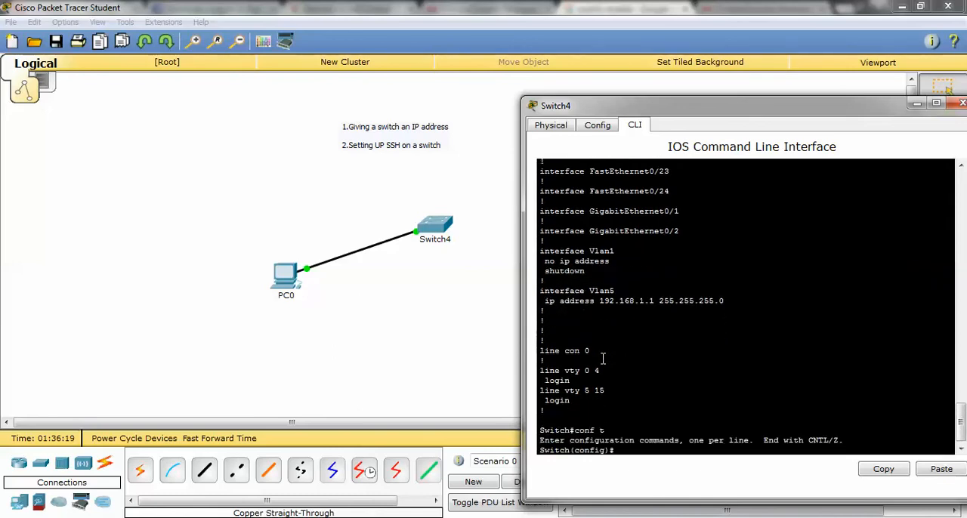
type("enable secret")
key("BackSpace")
key("BackSpace")
key("BackSpace")
key("BackSpace")
key("BackSpace")
key("BackSpace")
type("password")
type("12345")
key("Return")
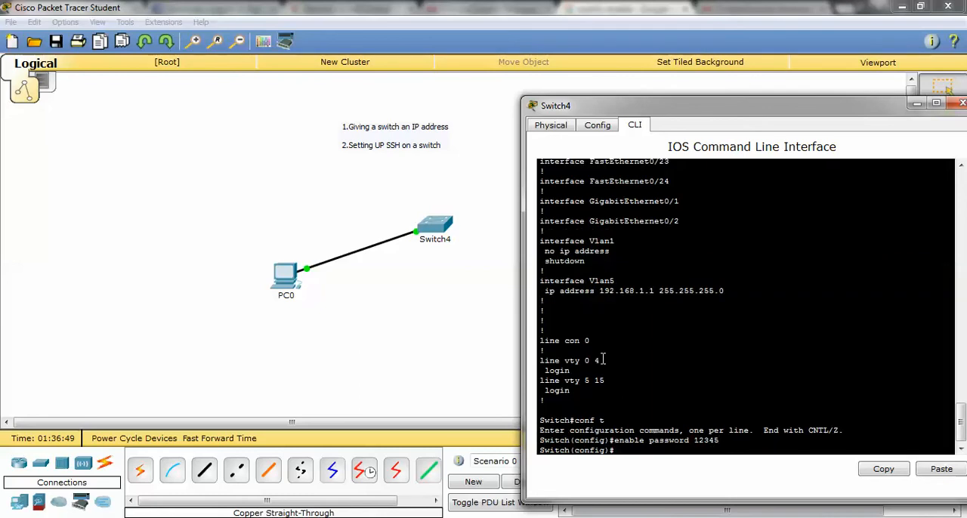
Turn on encryption of stored passwords with service password-encryption.
type("s")
type("ervice passw")
type("ord-ecrp")
key("BackSpace")
key("BackSpace")
key("BackSpace")
type("ncr")
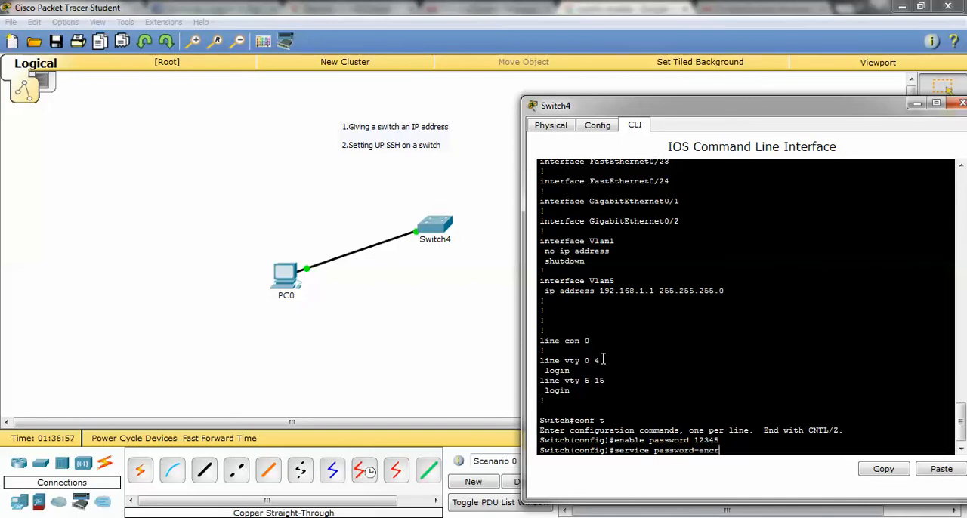
type("ypti")
type("on")
key("Return")
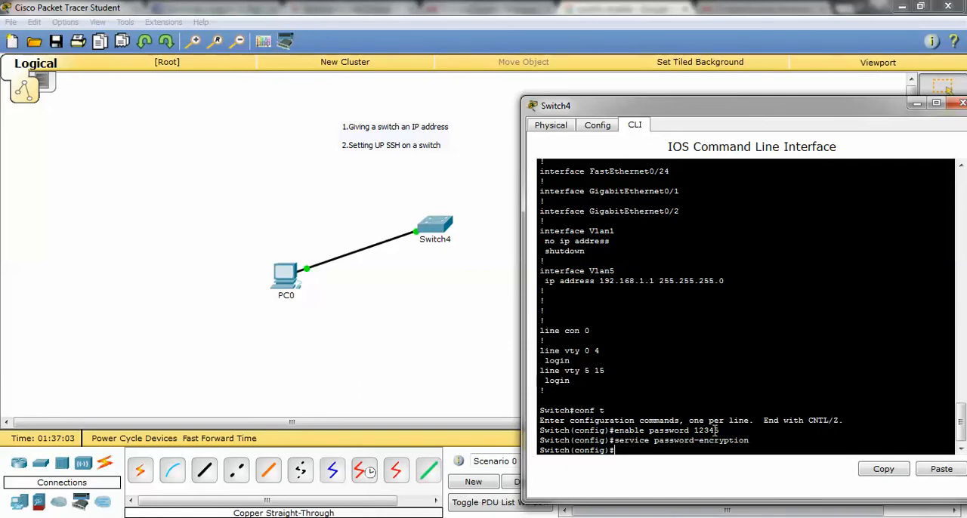
Try to remove the enable password using the no form with the password value included.
type("no enable password 12345")
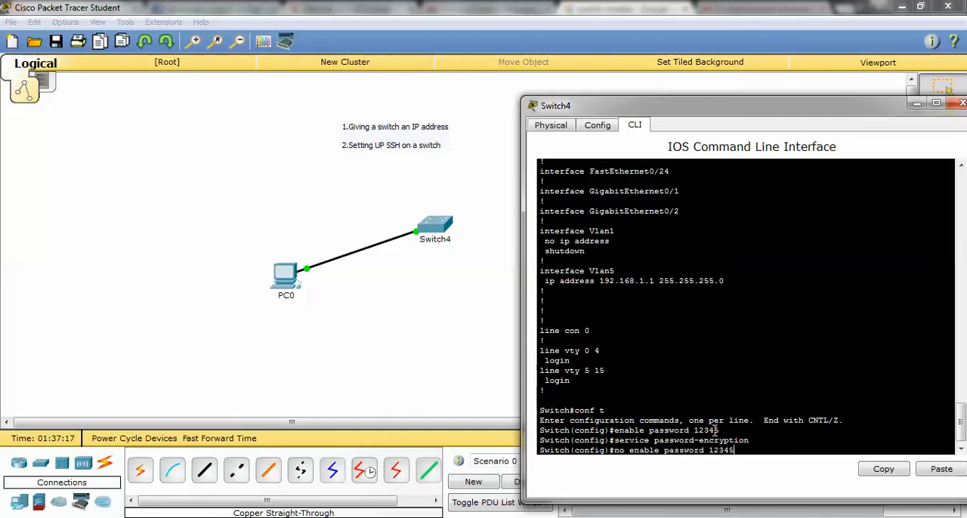
key("Return")
Remove the enable password using the no form without the password value.
key("Up")
key("BackSpace")
key("BackSpace")
key("BackSpace")
key("BackSpace")
key("BackSpace")
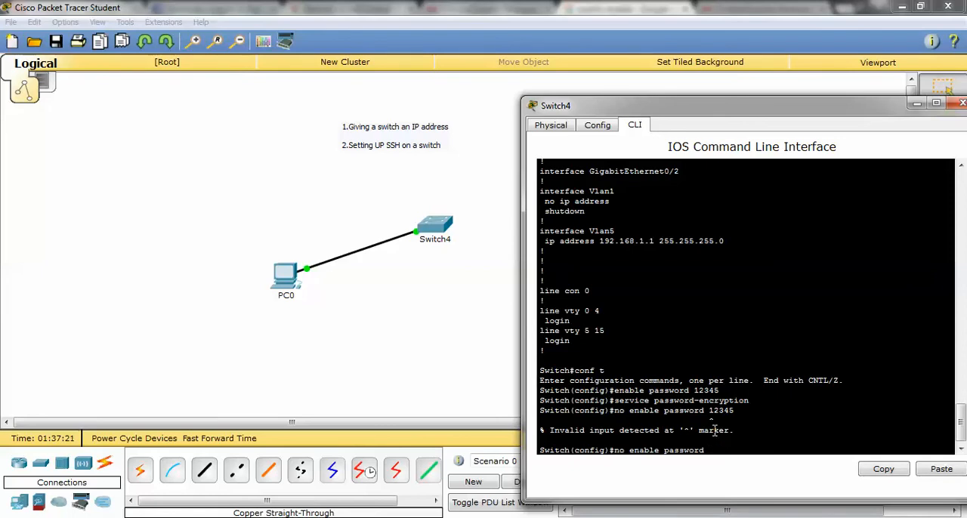
key("Return")
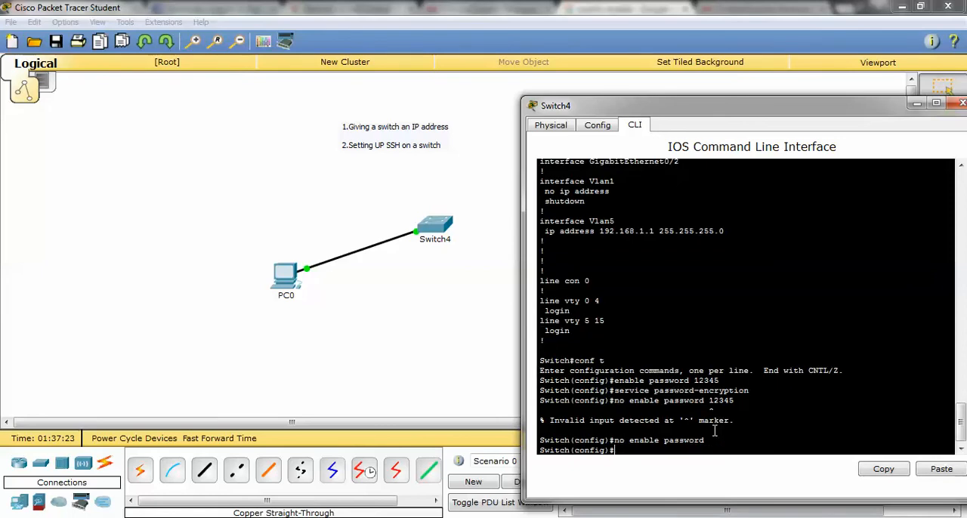
Set an enable secret password for privileged access to the switch.
type("enable secret")
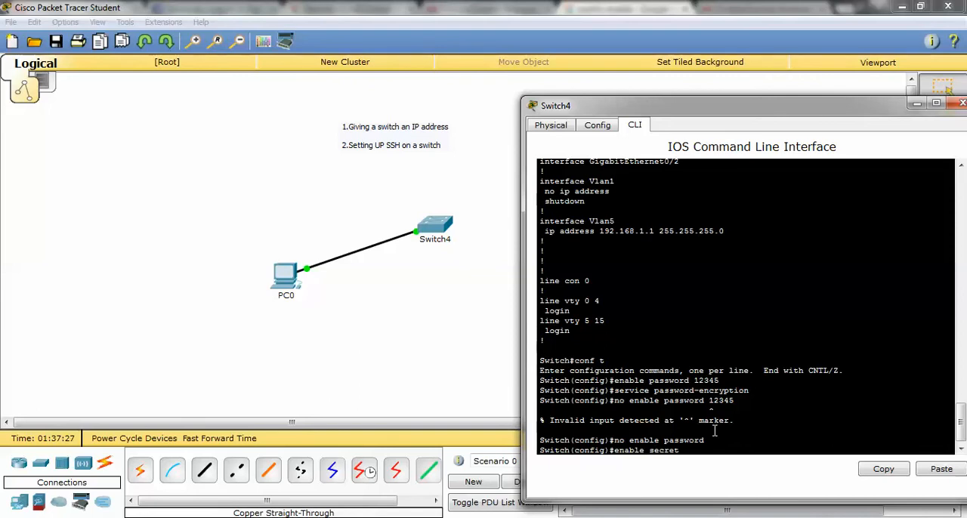
type(" test12345")
key("Return")
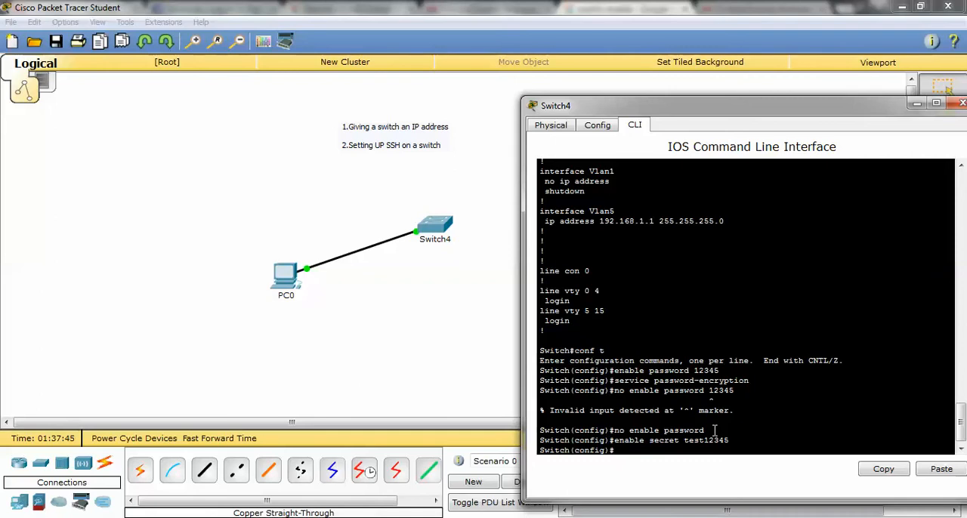
Set the switch's IP domain name to Site-5.com and its hostname to SW1.
type("ip domain-name Site-5.com")
key("Return")
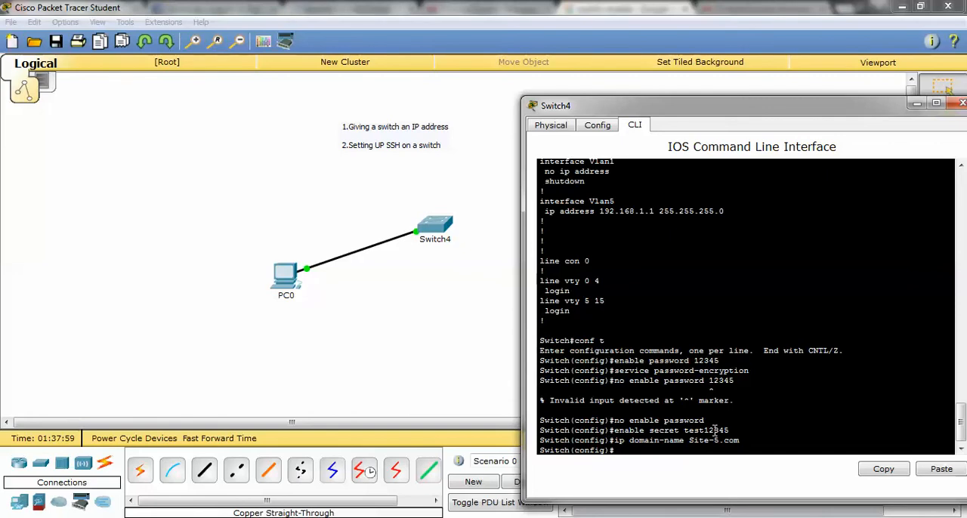
type("hostname SW1")
key("Return")
Generate RSA crypto keys for the switch with a 1024-bit modulus.
type("crypt")
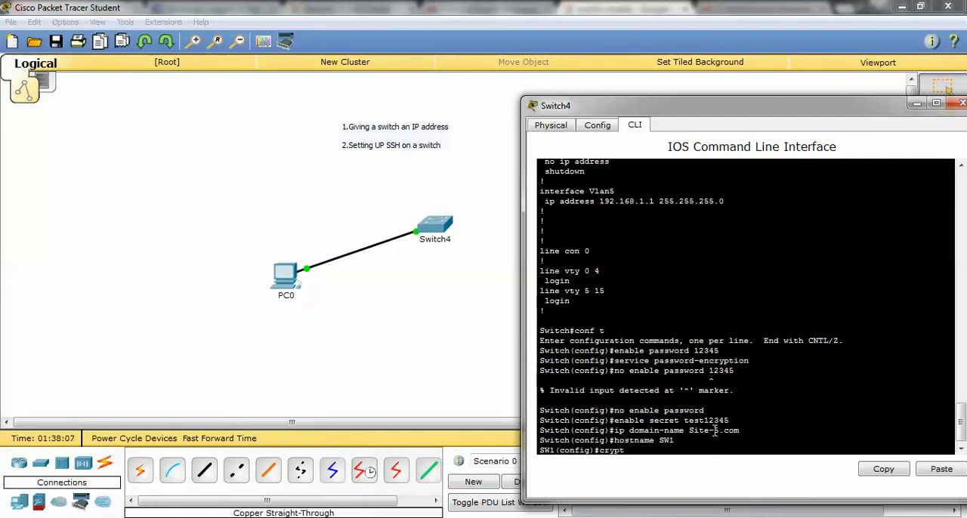
type("o key generate rs")
type("a")
key("Return")
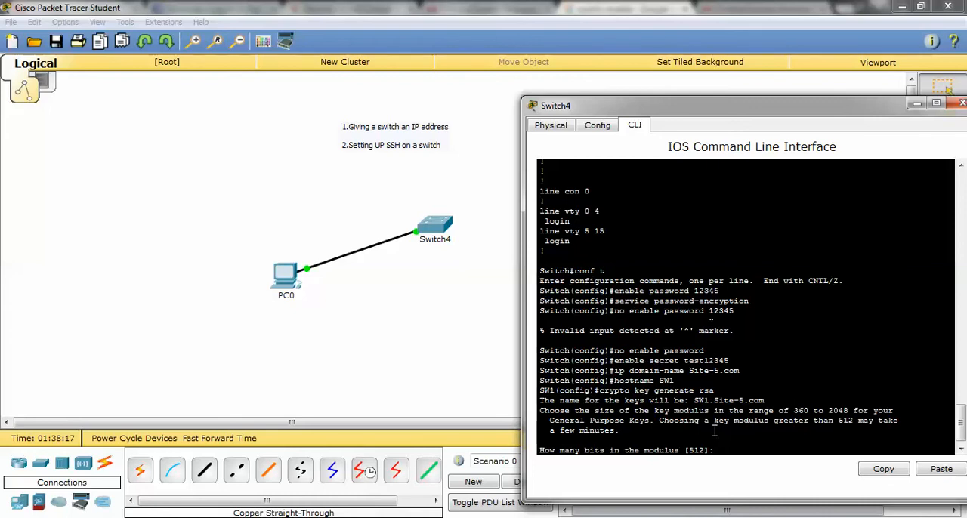
type("1024")
key("Return")
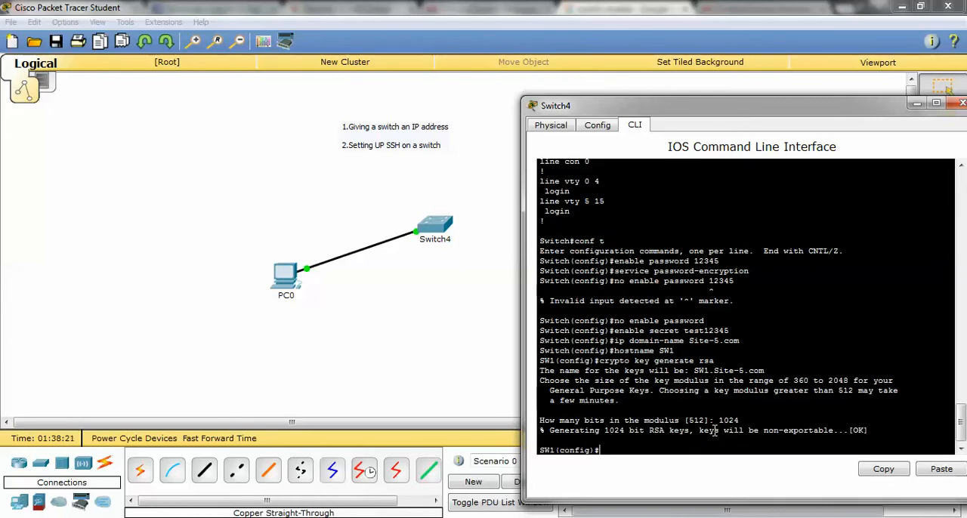
Set the switch's SSH version to 2.
type("ip ssh version 2")
key("Return")
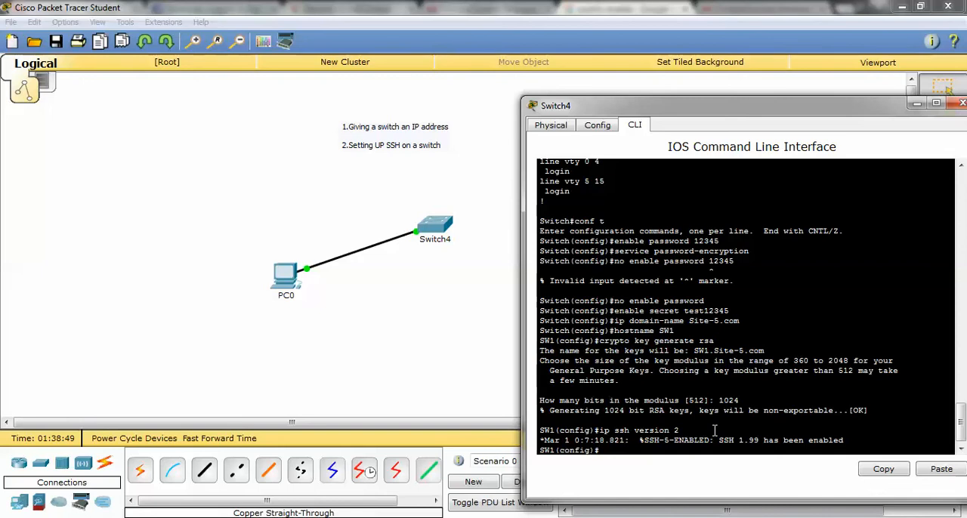
Check the options of the username command and create a local user account with a secret password.
type("username steve password")
key("BackSpace")
key("BackSpace")
key("BackSpace")
key("BackSpace")
key("BackSpace")
key("BackSpace")
key("BackSpace")
key("BackSpace")
type("?")
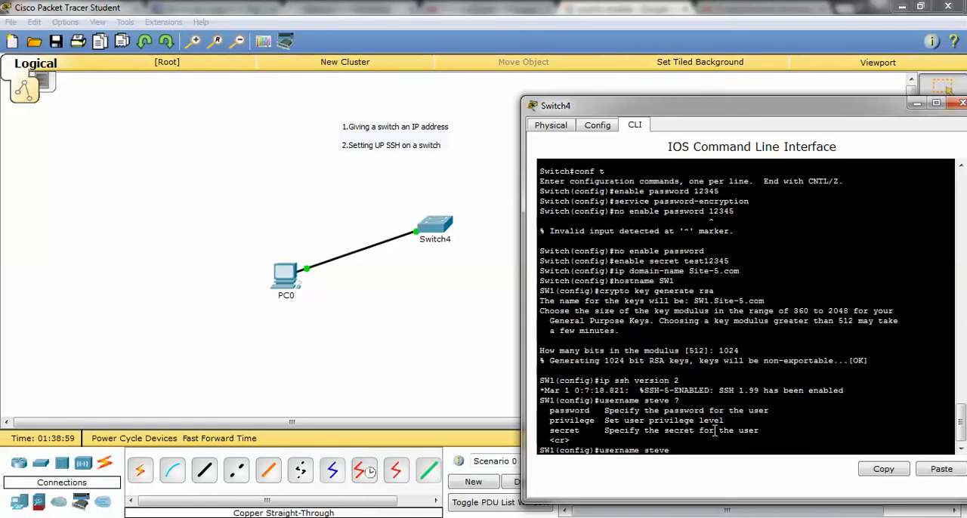
type("secret")
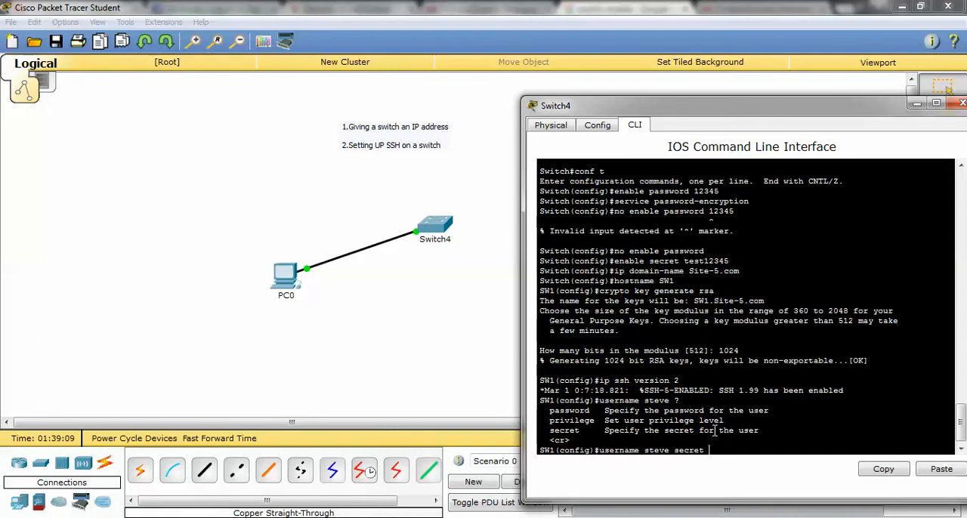
type("345")
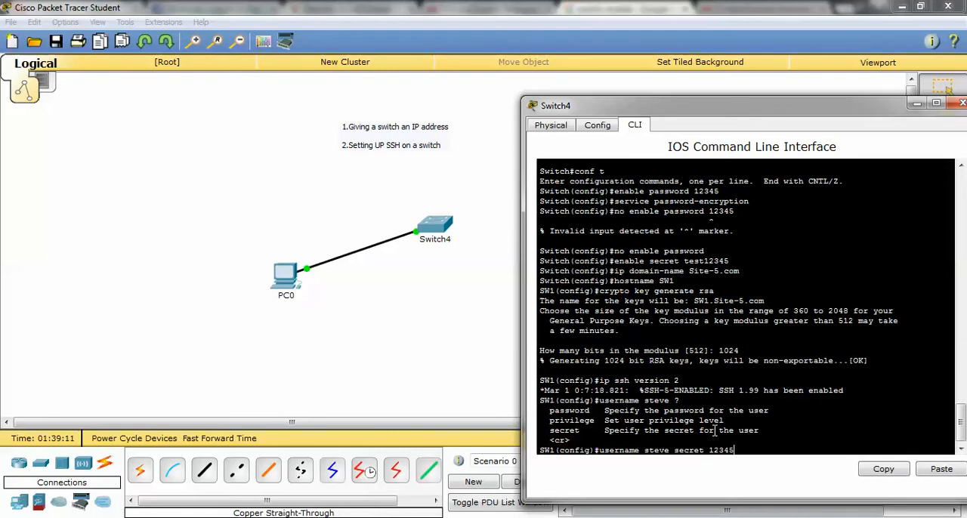
key("Return")
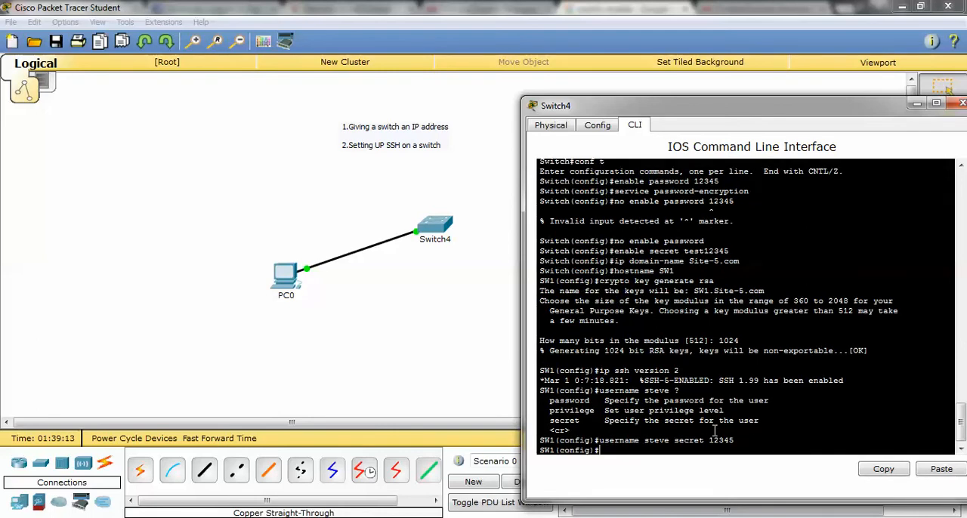
Enter line configuration for vty 0 15 and restrict its input transport to SSH.
type("line vty 0 15")
key("Return")
type("transport ")
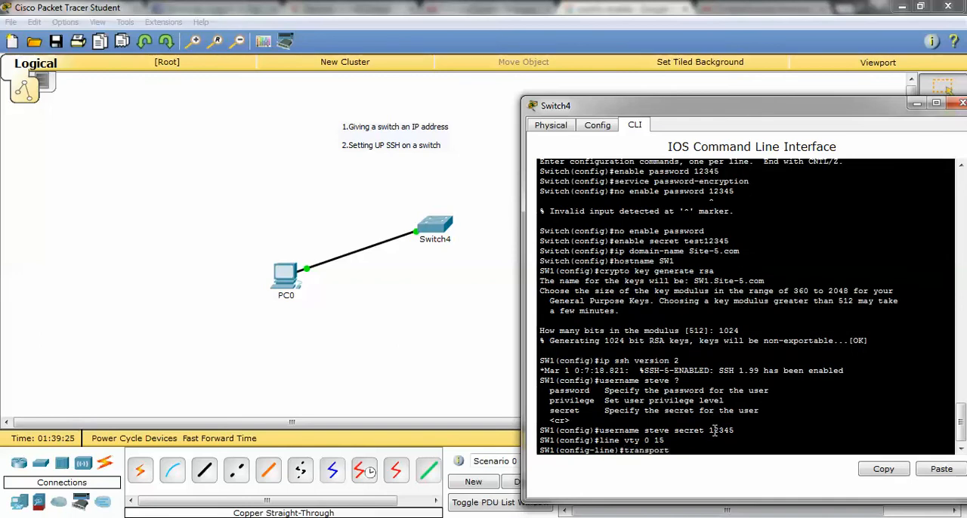
type("input ssh")
key("Return")
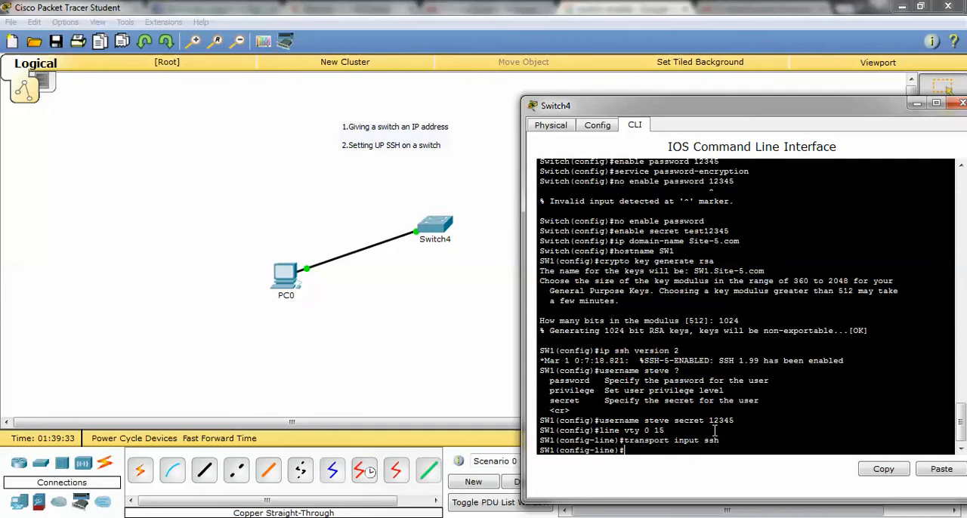
Set the vty lines to authenticate with the local user database using login local.
type("login")
type("local")
key("Return")
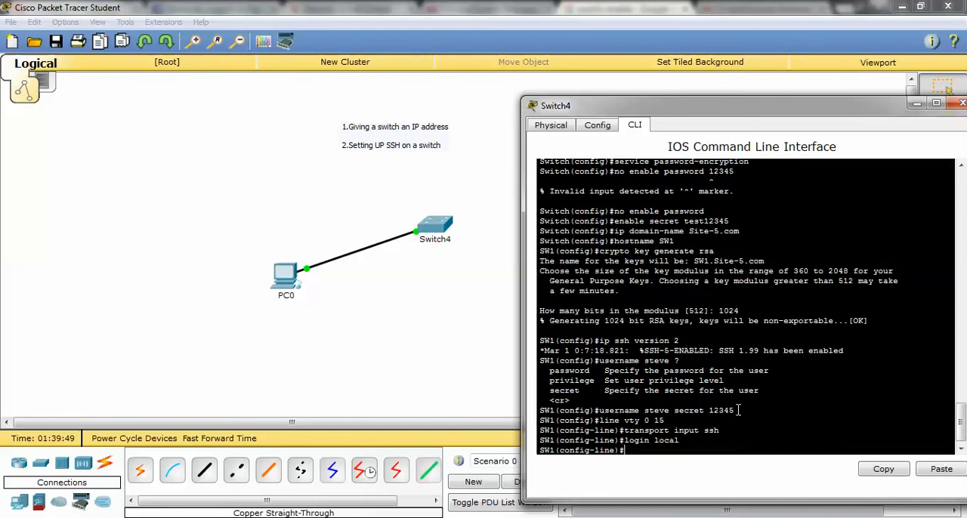
Review the command that creates the local user and exit the vty line configuration.
mouse_move(735, 410)
left_mouse_down()
mouse_move(539, 410)
mouse_move(736, 410)
left_mouse_up()
left_click_drag(729, 414, 600, 415)
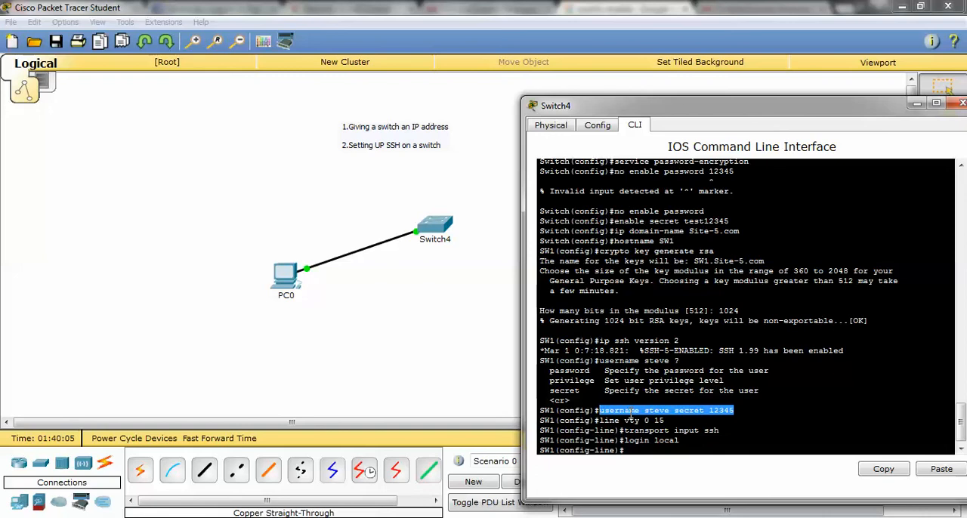
left_click(629, 446)
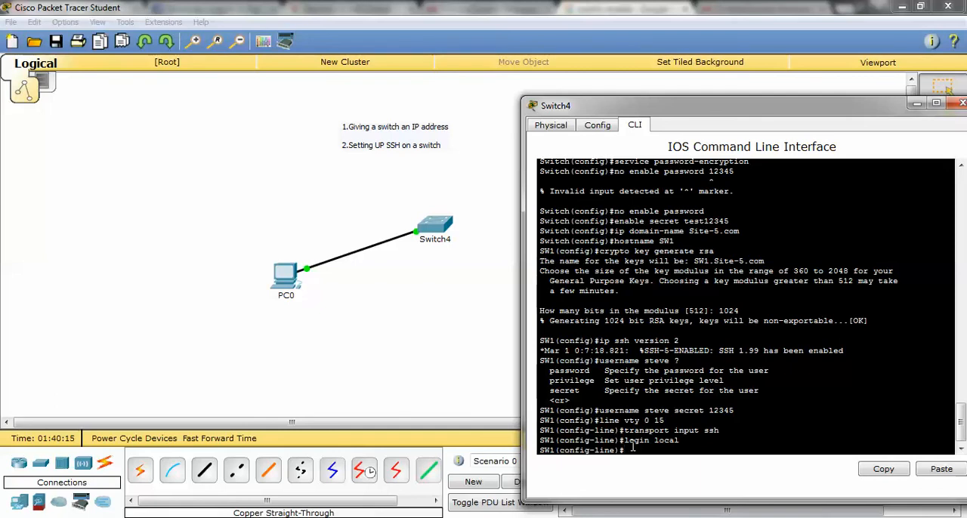
type("exit")
key("Return")
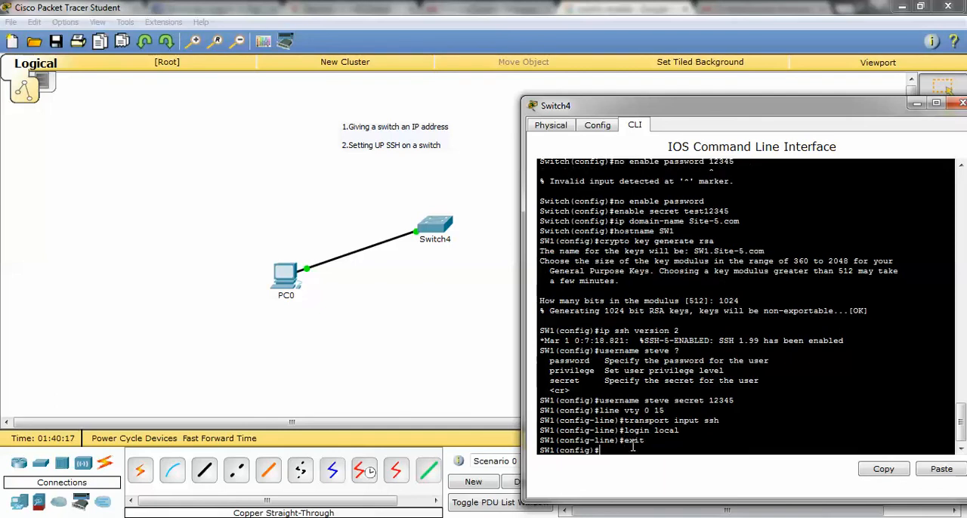
key("Return")
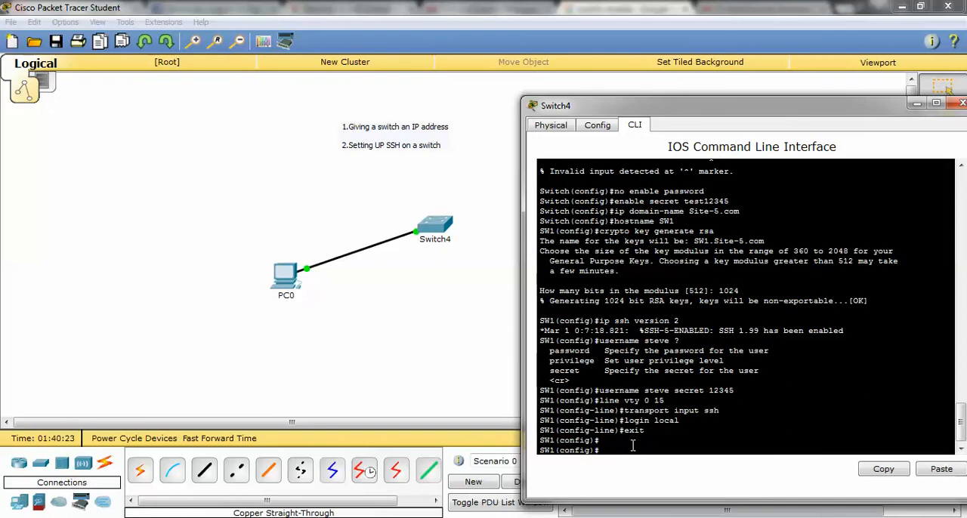
Enter line configuration for console 0 and set the console password.
type("line con 0")
key("Return")
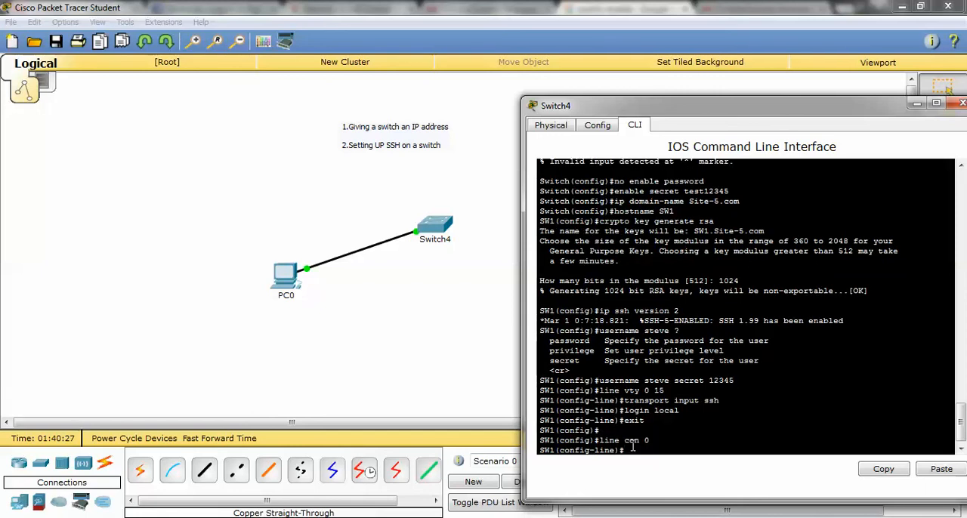
type("p")
key("BackSpace")
type("pass")
key("Tab")
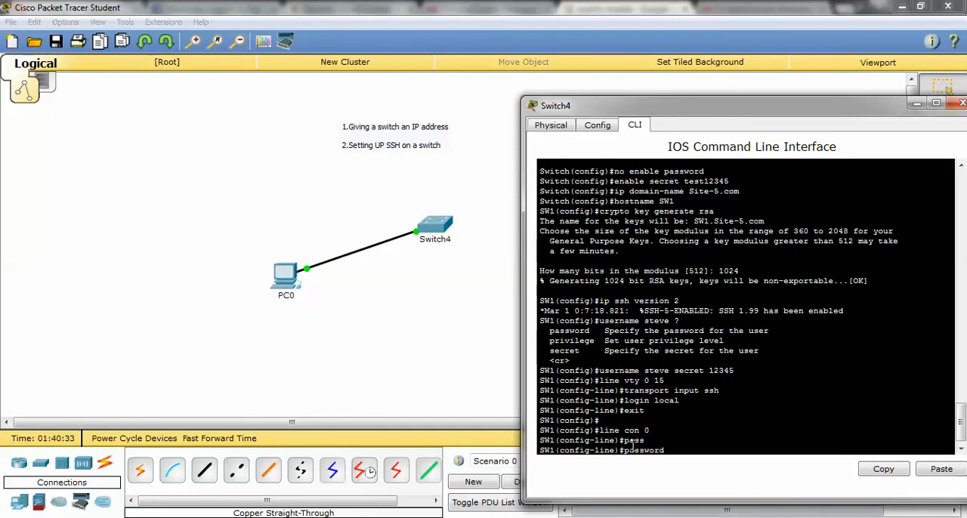
type("cisco")
key("Return")
Enable login on the console line and exit back to privileged EXEC mode.
type("log")
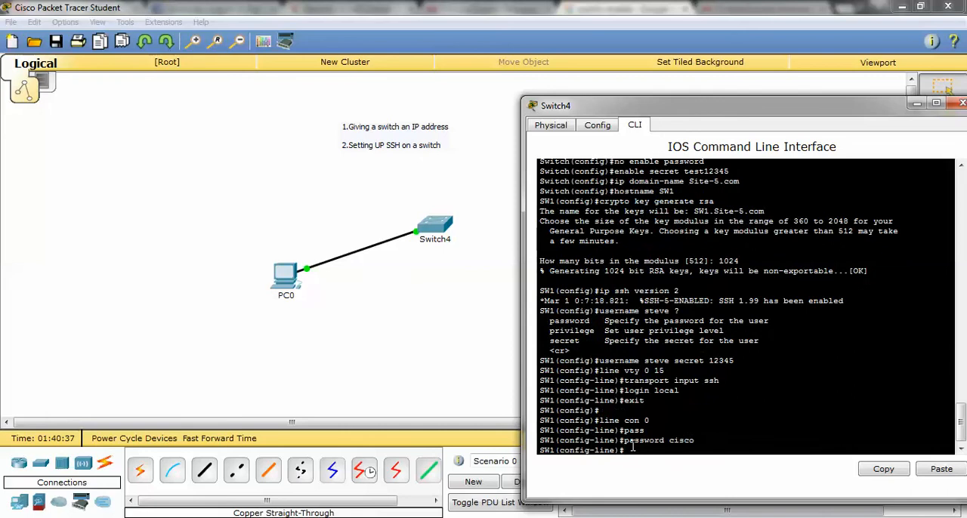
key("Tab")
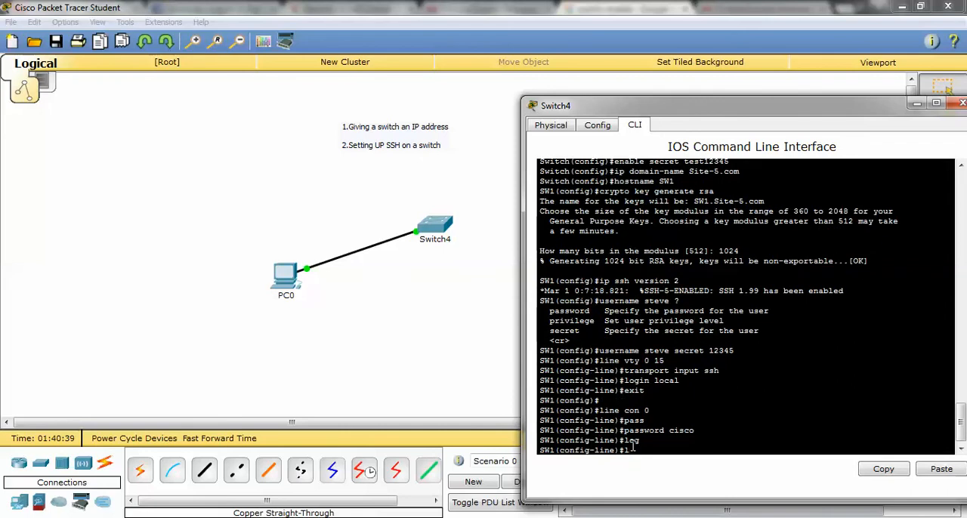
key("Return")
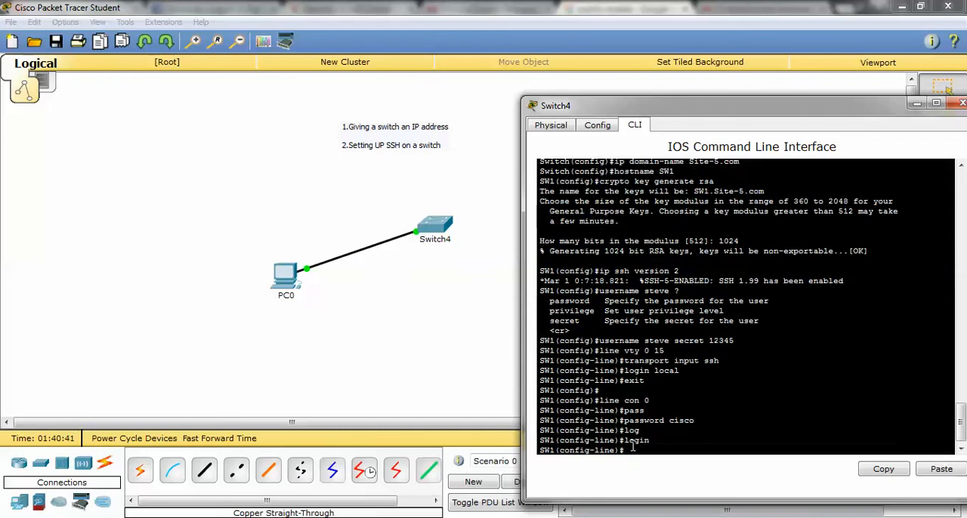
type("exit")
key("Return")
type("exit")
key("Return")
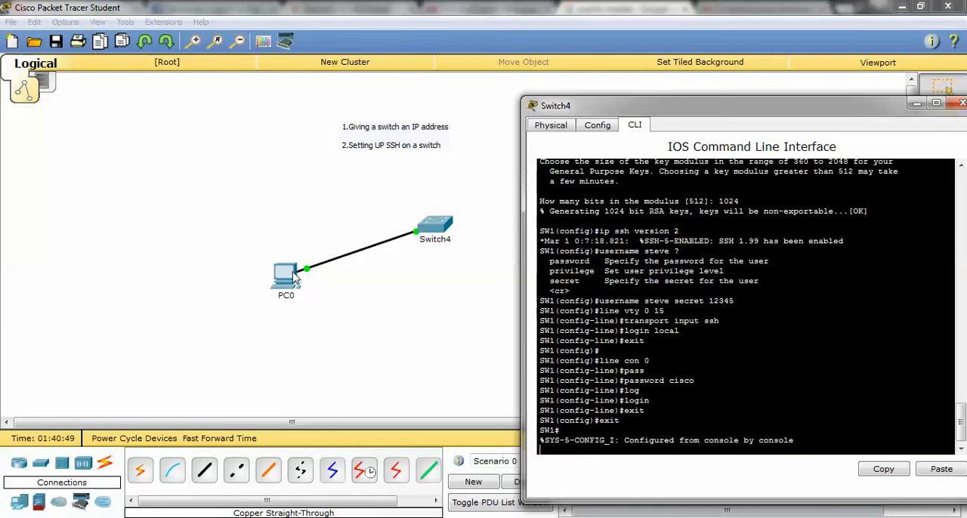
In PC0's IP configuration, assign the static address 192.168.1.2 with subnet mask 255.255.255.0.
left_click(294, 278)
left_click(313, 162)
left_click(418, 195)
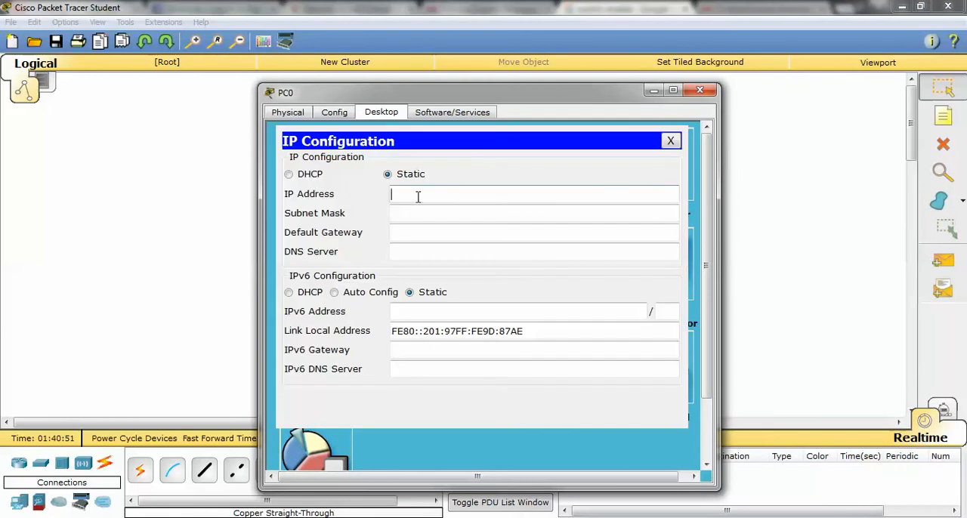
type("192.168.1.1")
left_click(514, 215)
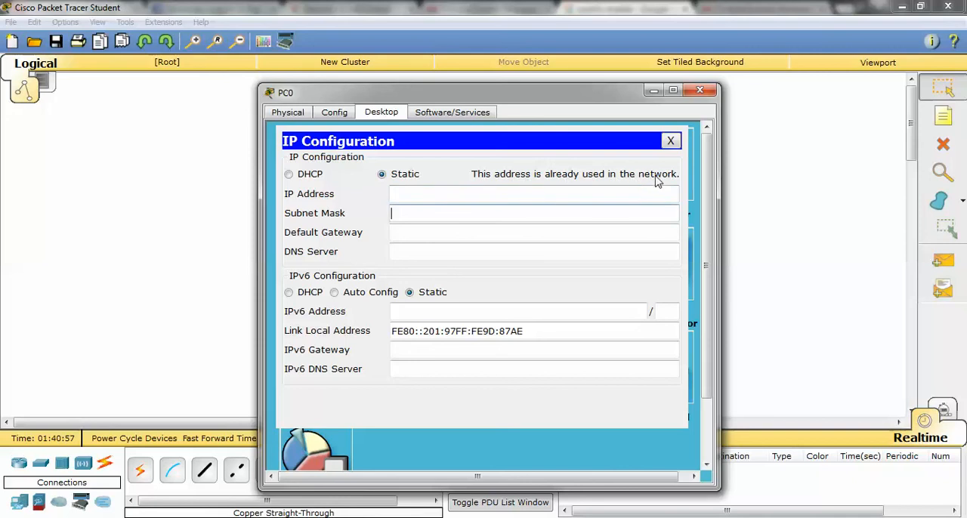
left_click(390, 193)
type("192.168.1.2")
key("Tab")
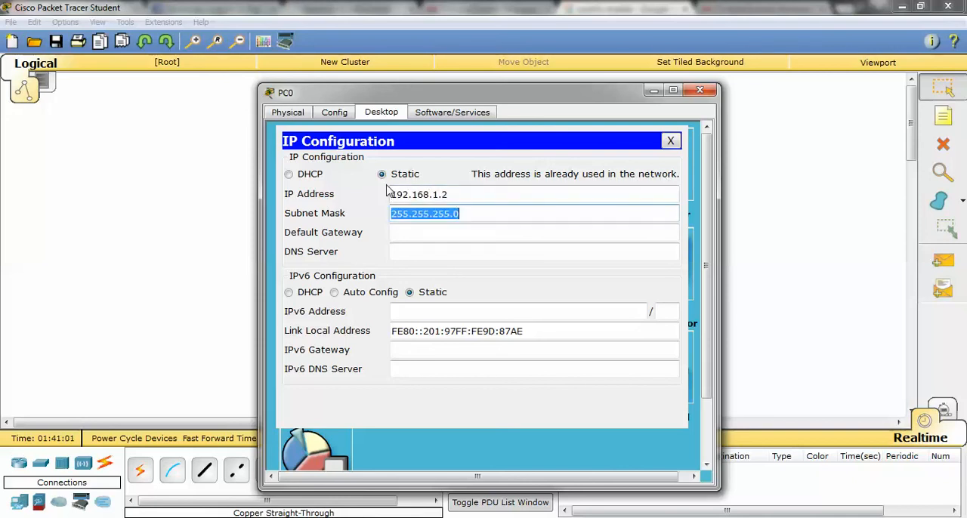
Set PC0's default gateway to 192.168.1.1 and close its IP configuration.
key("Tab")
type("192.168.1.1")
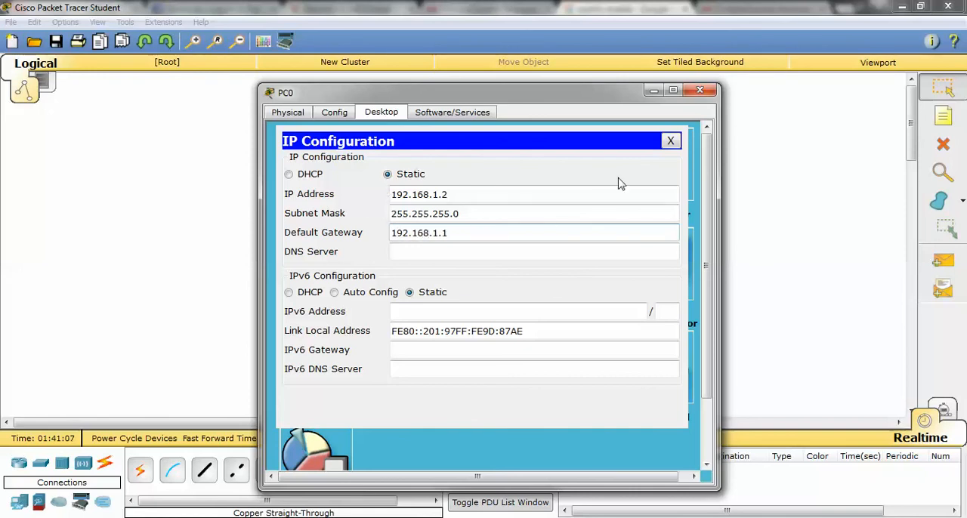
left_click(670, 141)
Open PC0's Command Prompt and ping the switch at 192.168.1.1.
left_click(573, 164)
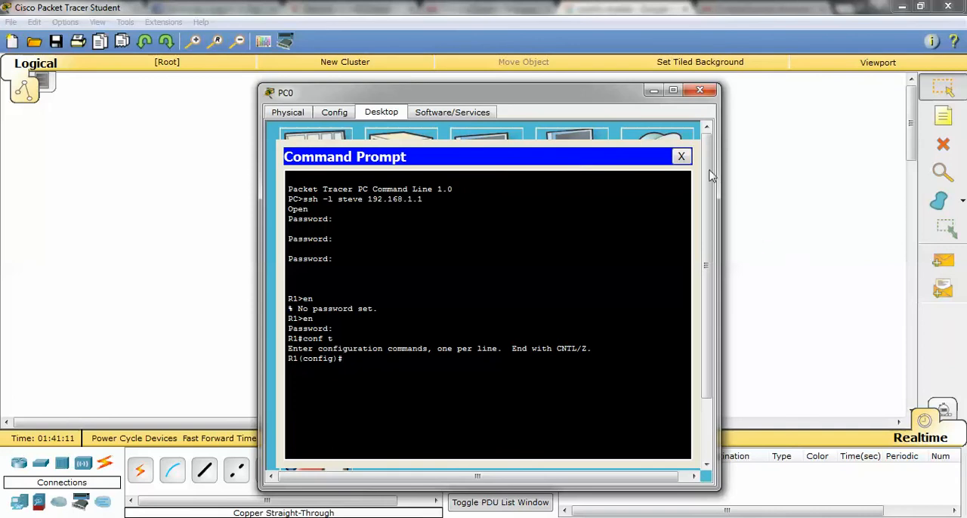
left_click(676, 160)
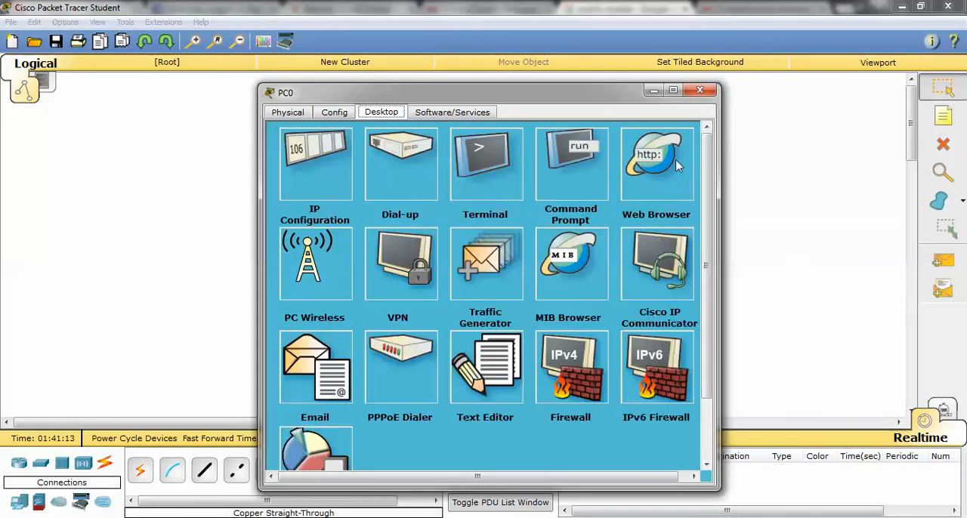
left_click(571, 174)
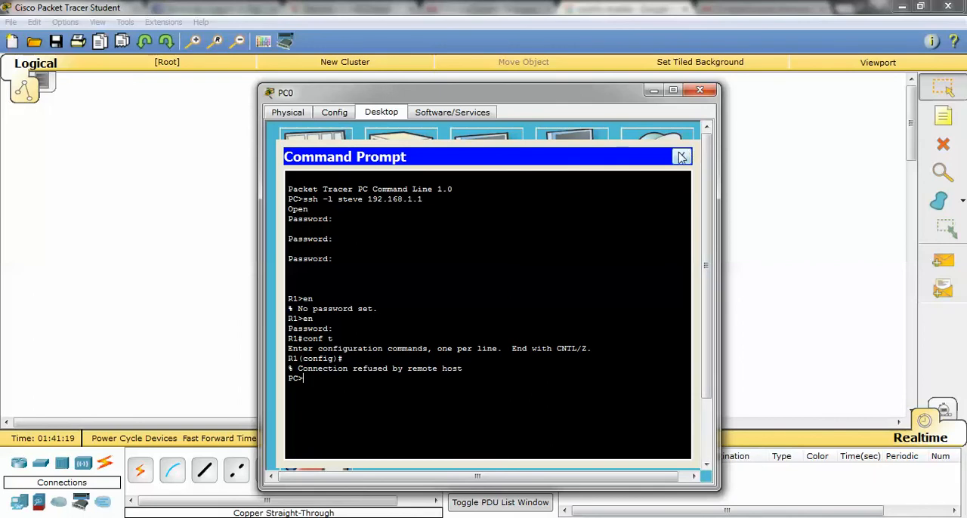
left_click(681, 157)
left_click(562, 179)
type("ping 192.168.1.1")
key("Return")
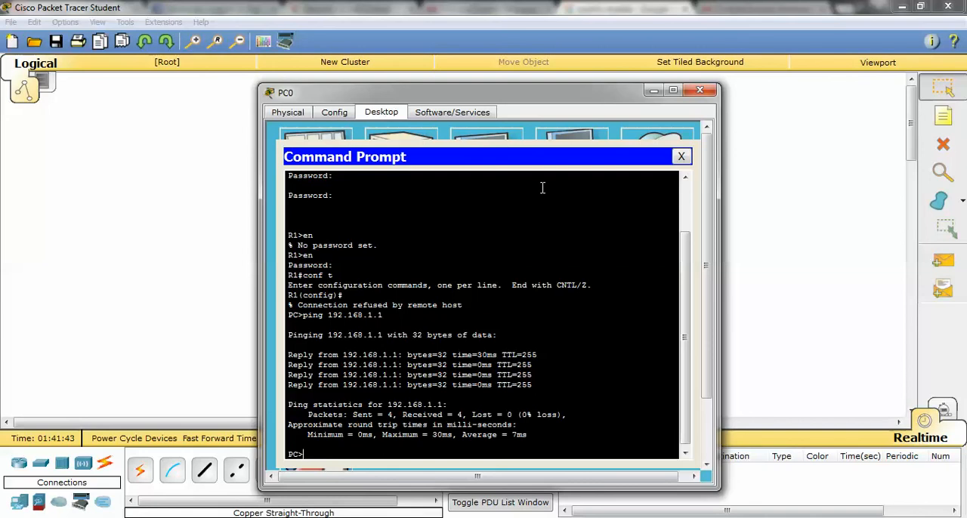
Search the host computer for putty and run the PuTTY application.
key("super")
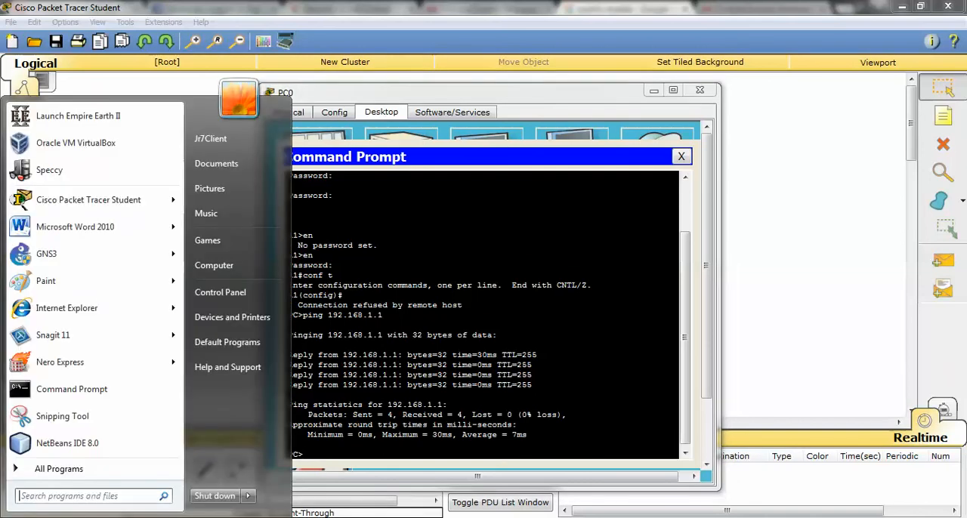
left_click(36, 498)
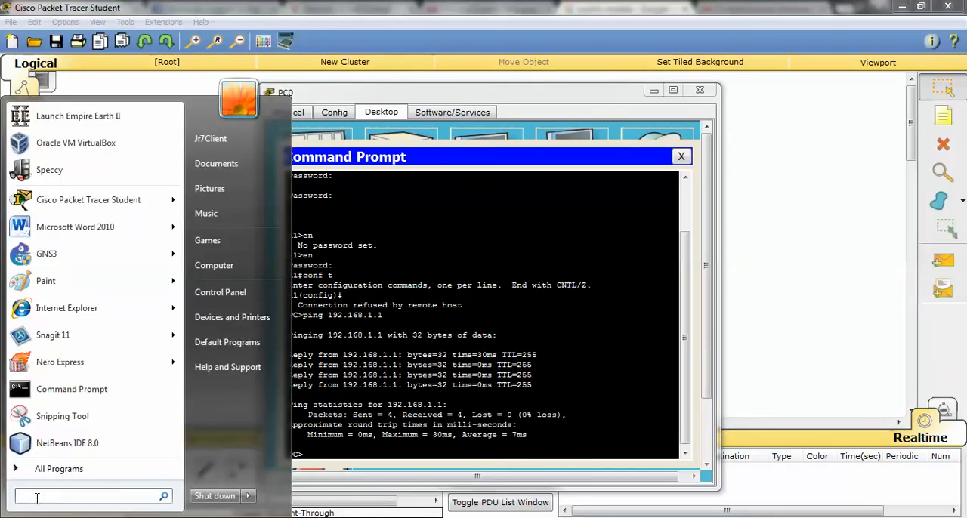
type("pu")
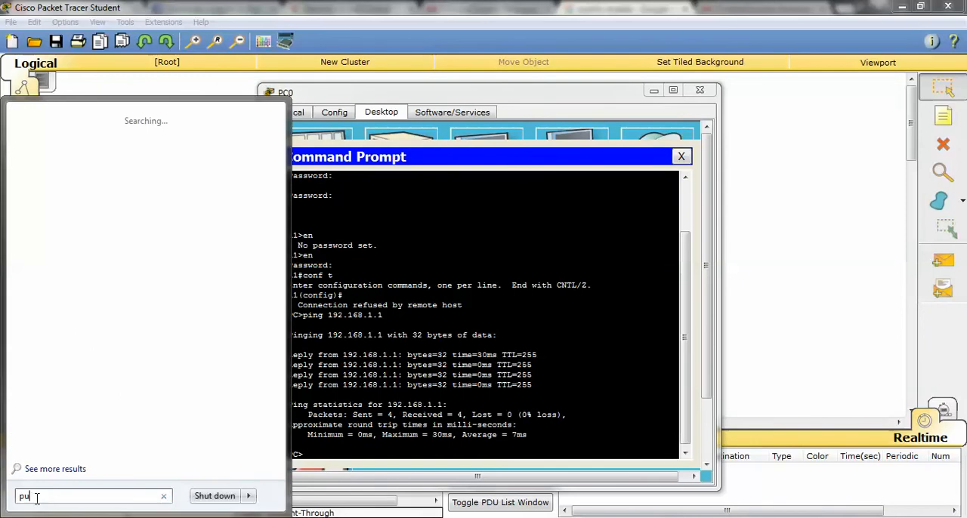
type("tt")
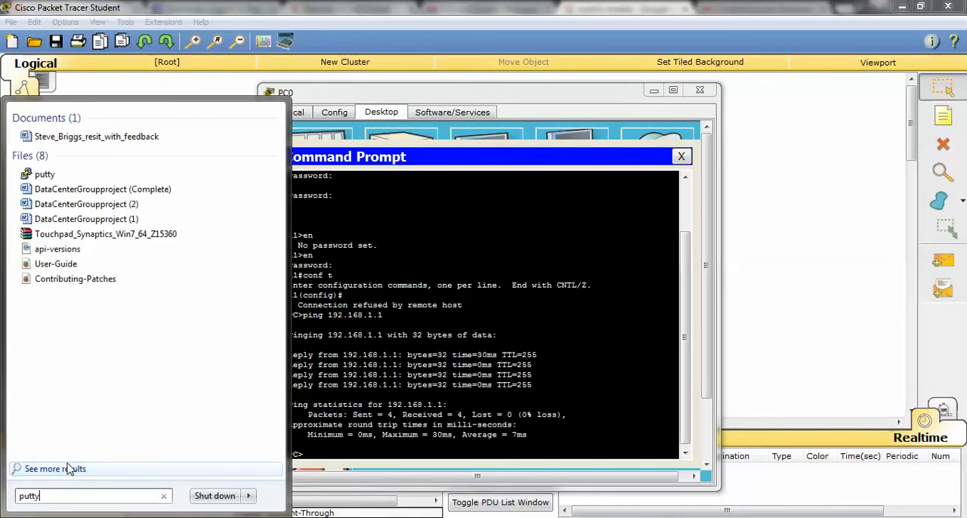
type("y")
left_click(33, 136)
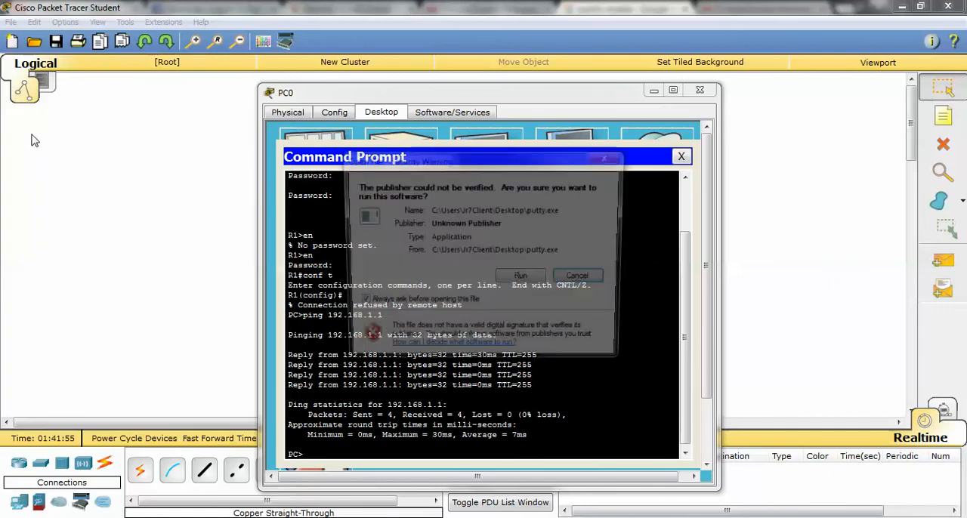
left_click(521, 275)
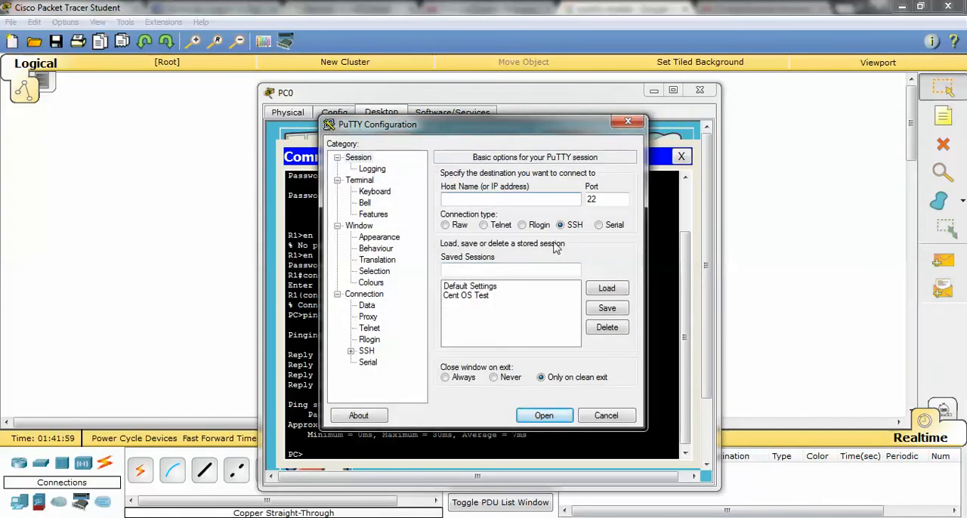
Examine PuTTY's port and its Telnet, Serial and SSH connection types, and close PuTTY.
double_click(602, 200)
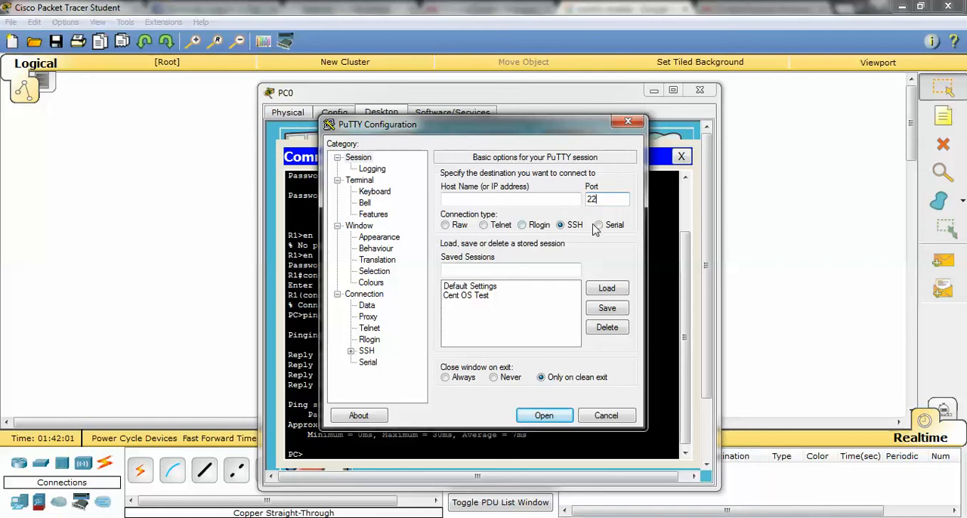
left_click(484, 225)
left_click(599, 225)
left_click(489, 198)
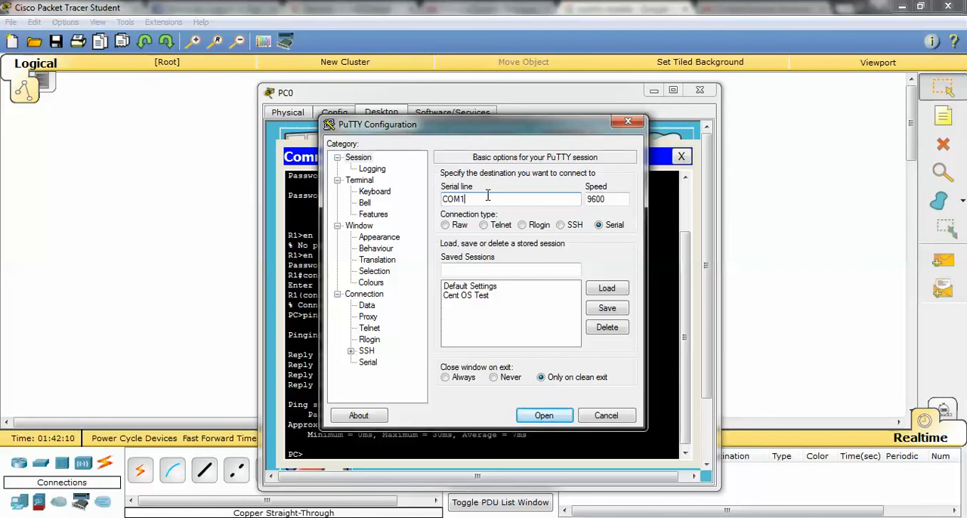
left_click(559, 226)
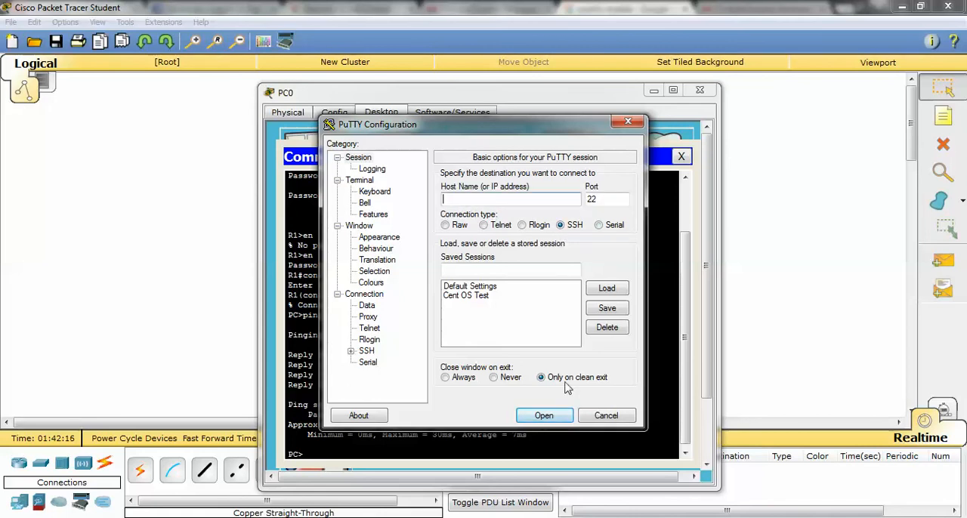
left_click(628, 121)
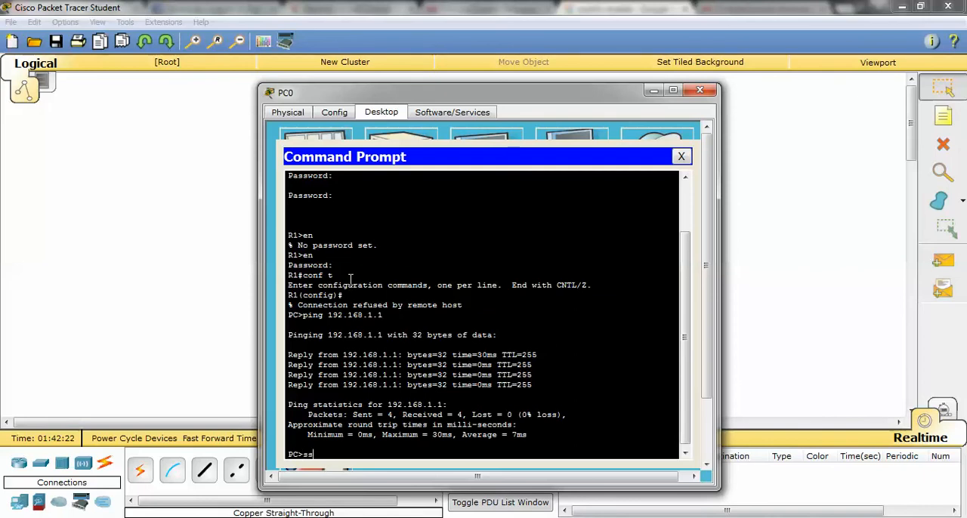
Begin an ssh -l command in PC0's Command Prompt and look up the local username in Switch4's CLI.
type("-l")
left_click(70, 221)
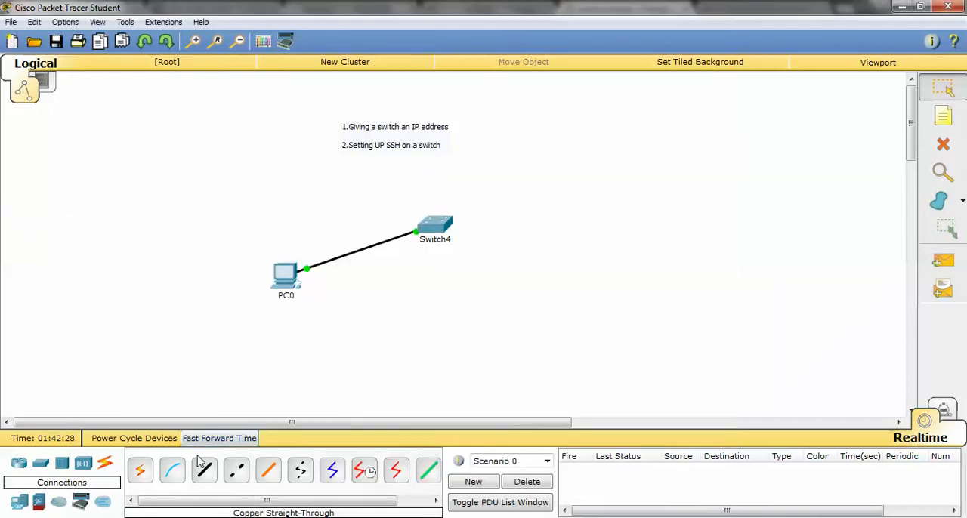
mouse_move(250, 517)
left_click(244, 460)
scroll(617, 318, "up", 9)
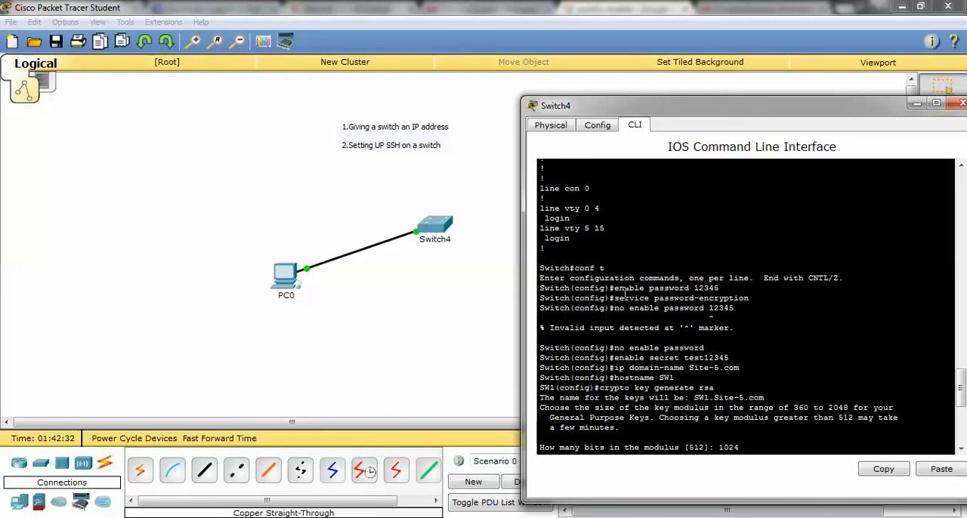
scroll(625, 293, "down", 5)
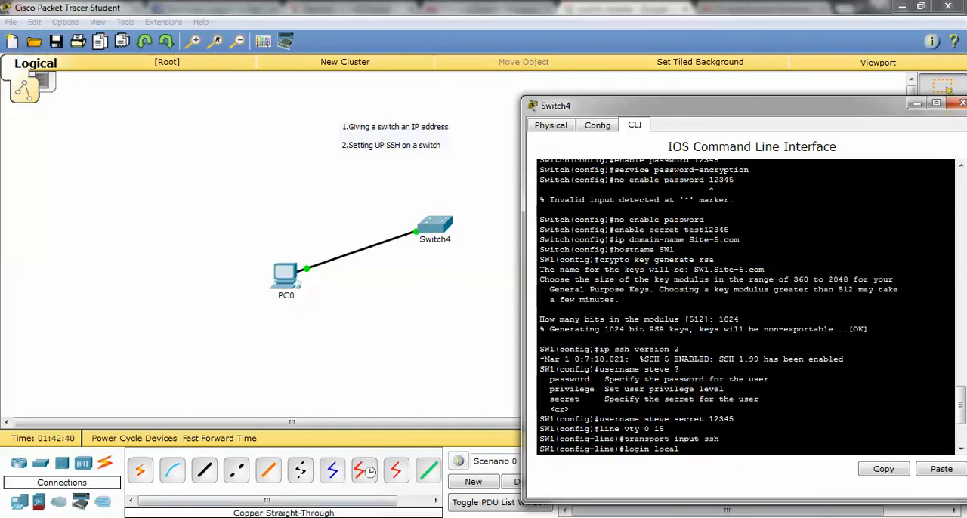
Complete the ssh -l command with the local username and 192.168.1.1, and log in with the account password.
mouse_move(412, 517)
left_click(408, 472)
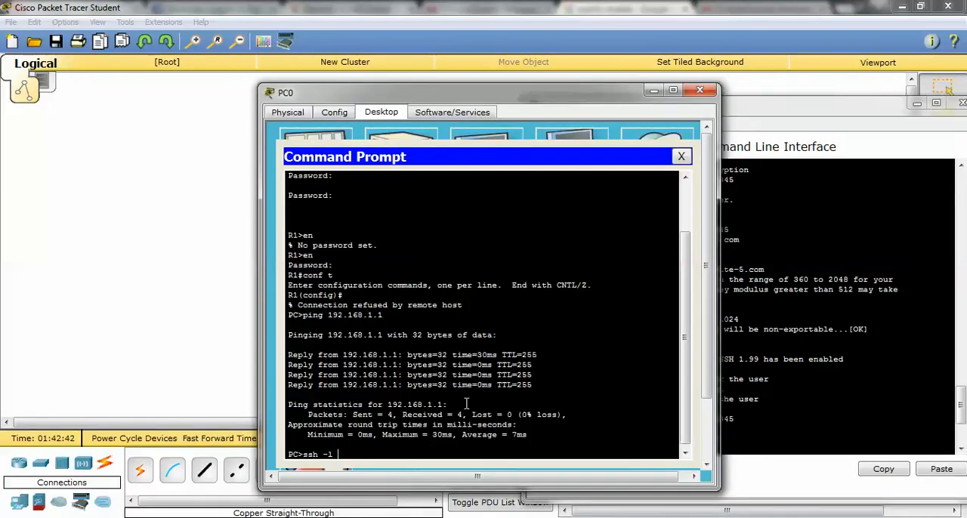
left_click_drag(477, 90, 313, 68)
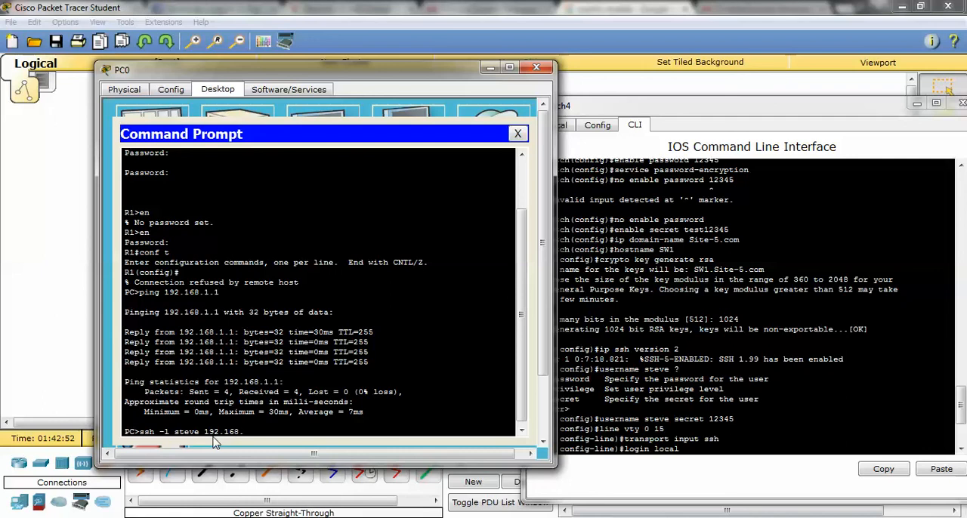
key("Return")
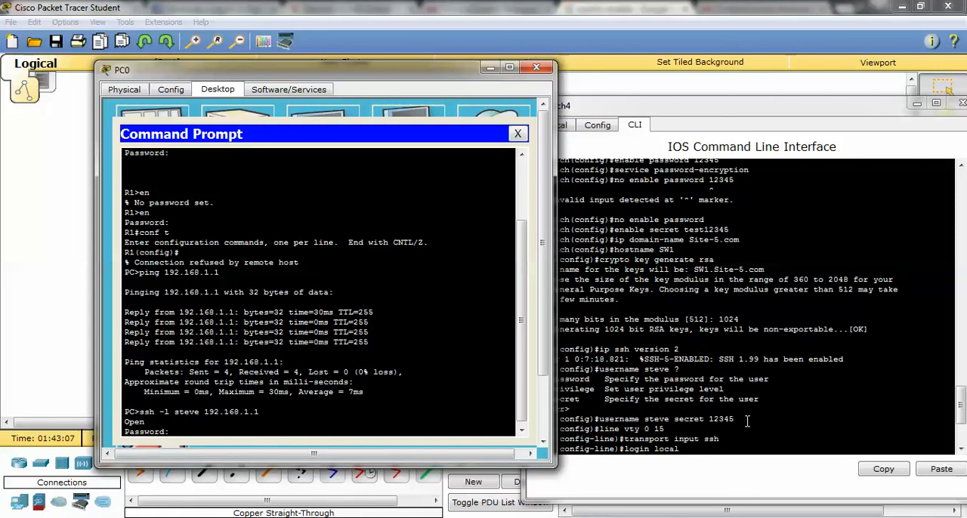
key("Return")
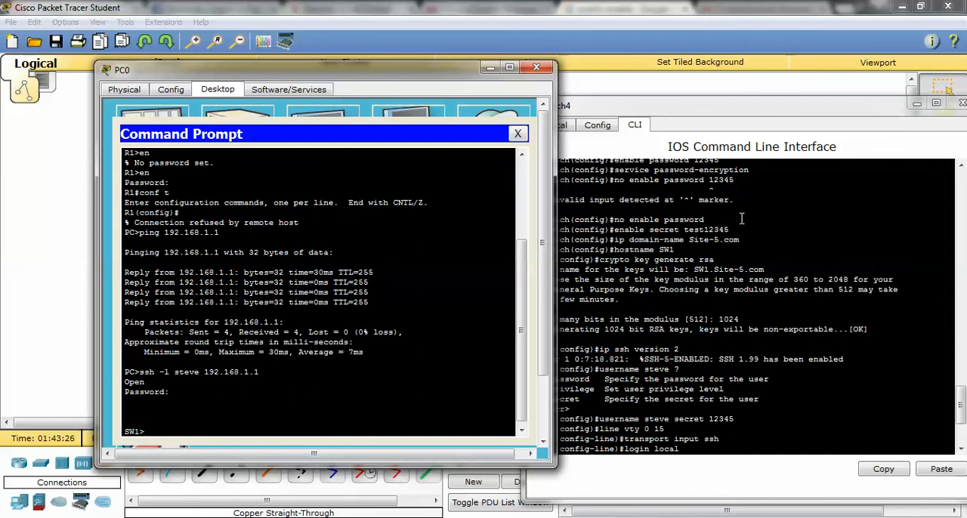
Enter privileged mode in the SSH session with en and the enable password, and enter global configuration mode with conf t.
key("Return")
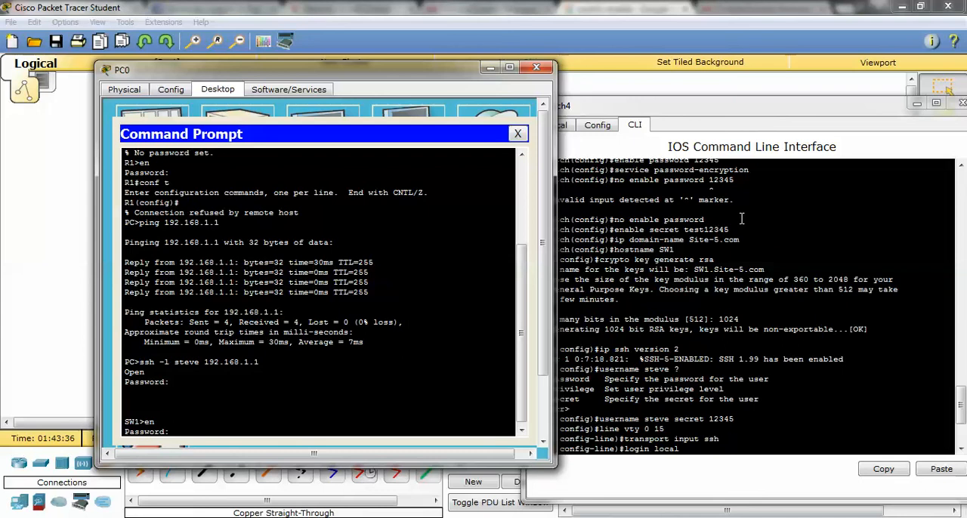
key("Return")
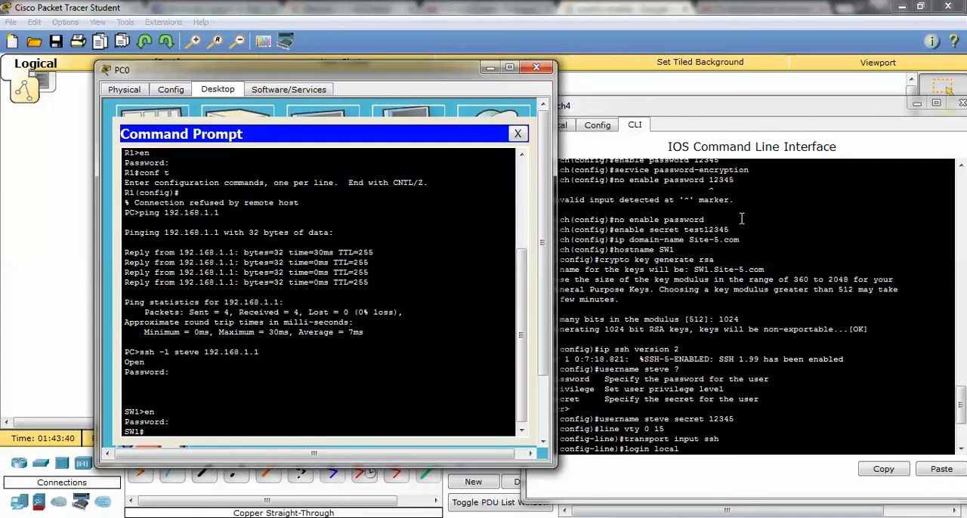
key("Return")
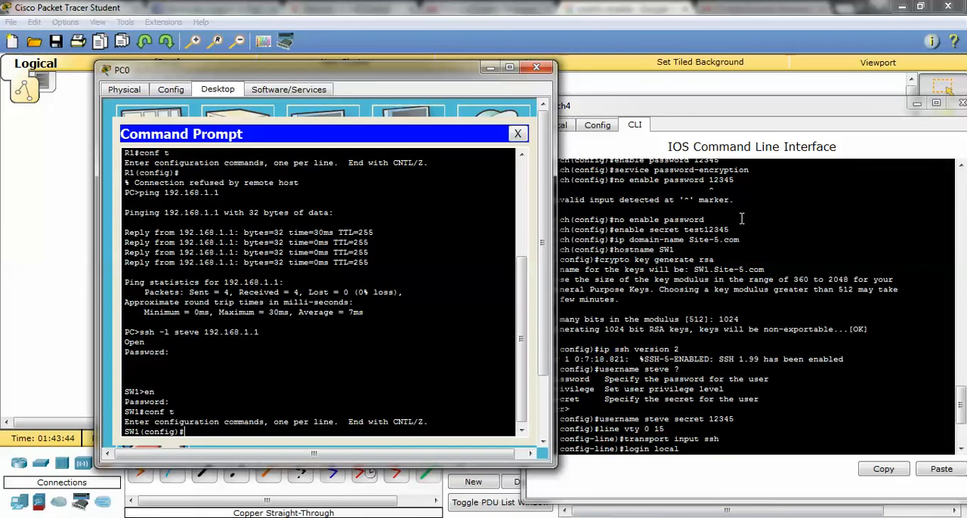
Leave global configuration mode with exit in PC0's SSH session.
type("exot")
key("Return")
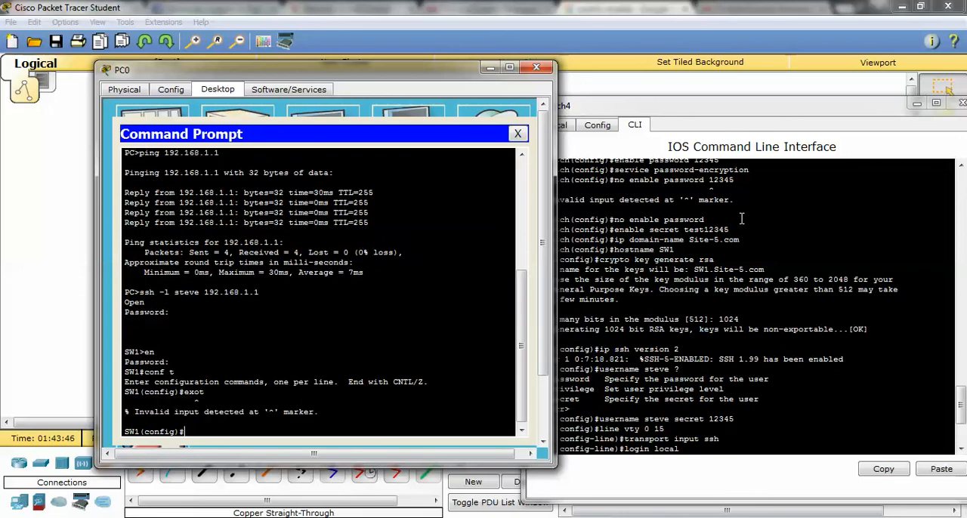
type("exit")
key("Return")
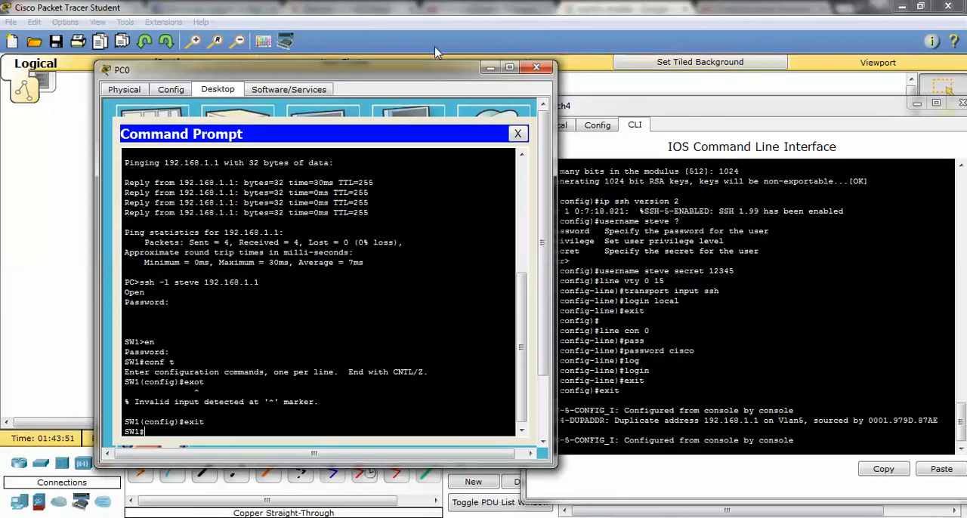
Run show run in PC0's SSH session and examine the switch's SSH, domain name, username and interface settings.
left_click_drag(403, 70, 340, 70)
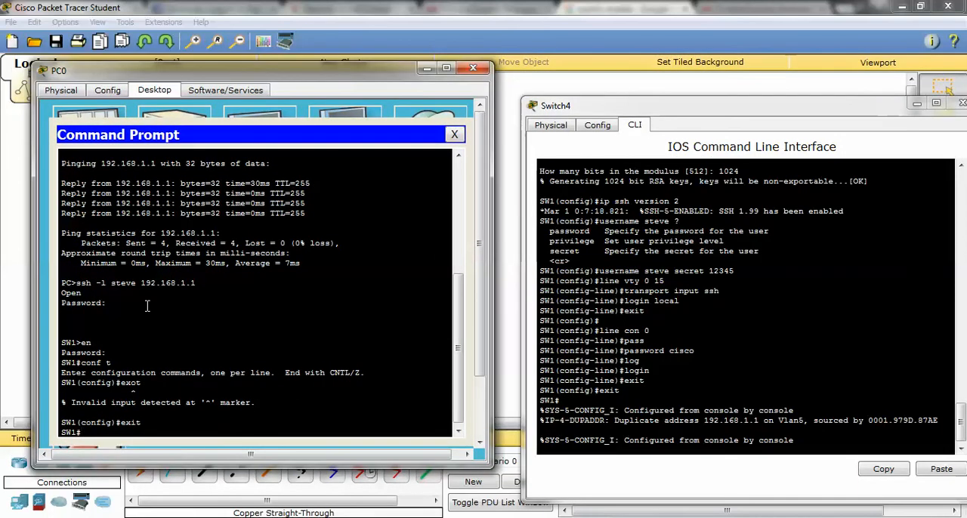
type("show run")
key("Return")
key("Return")
key("Return")
key("Return")
key("Return")
key("Return")
key("Return")
key("Return")
key("Return")
key("Return")
key("Return")
key("Return")
key("Return")
key("Return")
key("Return")
key("Return")
key("Return")
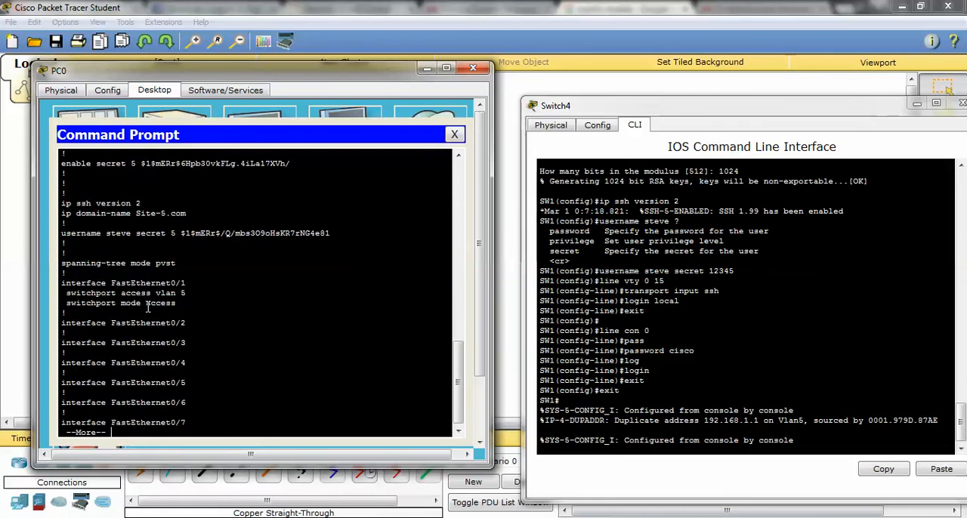
key("Return")
key("Return")
key("Return")
key("Return")
key("Return")
key("Return")
key("Return")
key("Return")
key("Return")
key("Return")
key("Return")
key("Return")
key("Return")
key("Return")
key("Return")
key("Return")
key("Return")
key("Return")
key("Return")
key("Return")
key("Return")
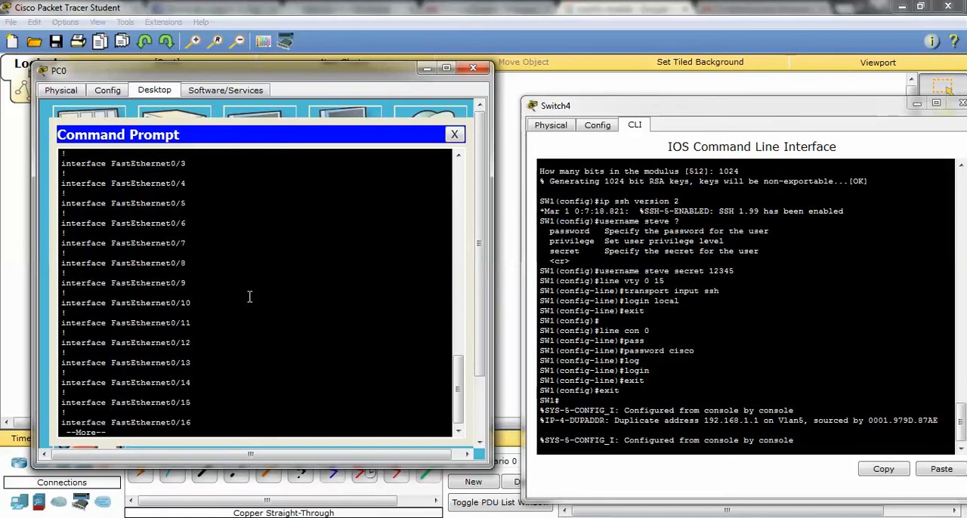
scroll(233, 297, "up", 7)
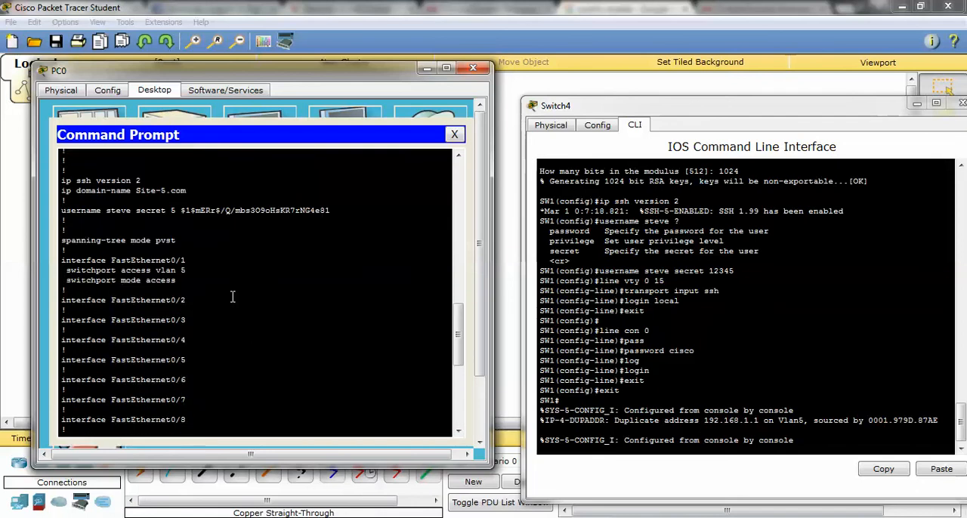
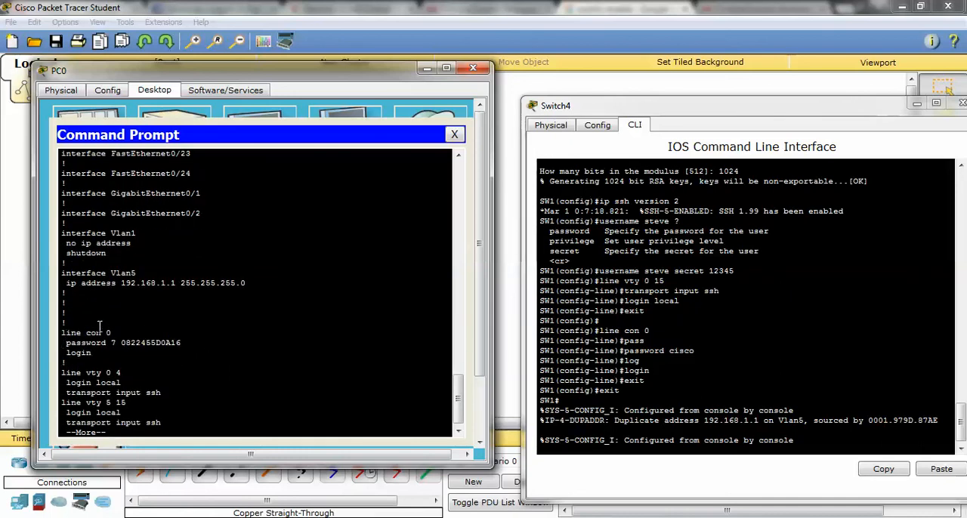
Examine the console and vty line settings and the encrypted username secret in PC0's show run output.
left_click_drag(76, 342, 181, 343)
left_click_drag(62, 352, 97, 352)
left_click(106, 352)
scroll(189, 317, "up", 18)
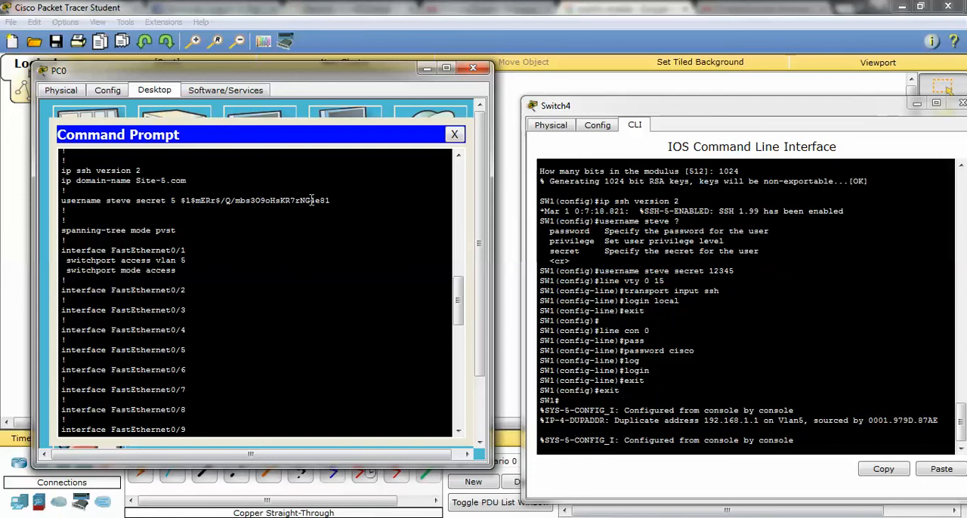
scroll(299, 206, "down", 18)
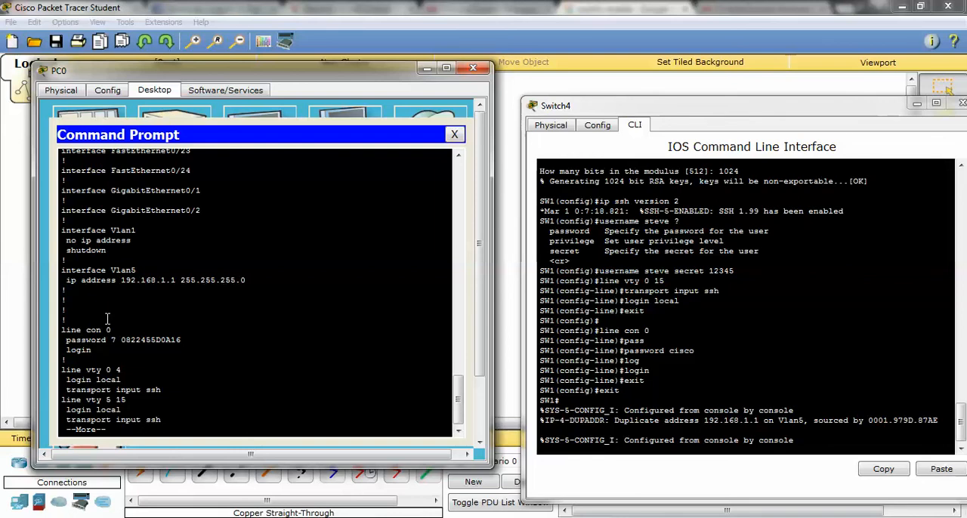
Page to the end of the configuration, end PC0's SSH session with exit and close the PC0 window.
key("space")
key("Return")
key("Return")
type("exit")
key("Return")
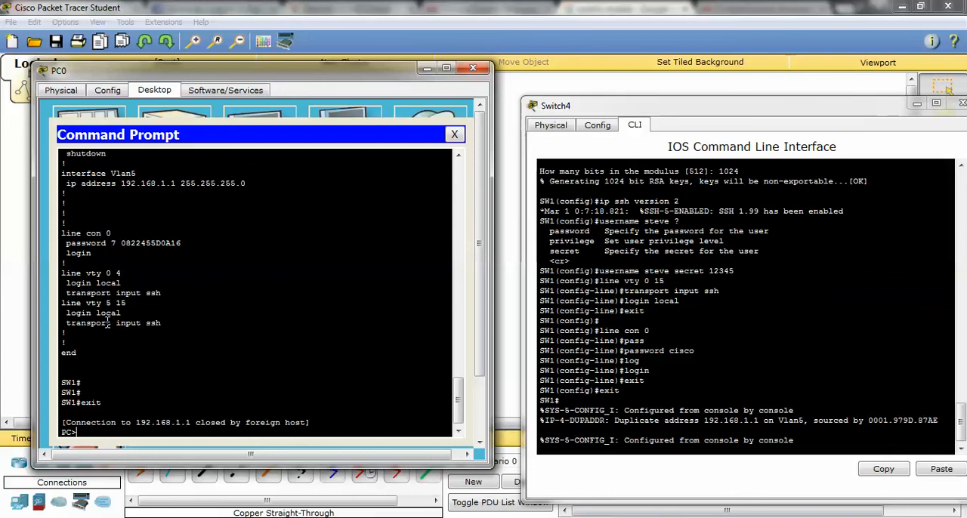
left_click(473, 68)
Add a second generic PC to the workspace above PC0.
left_click(25, 503)
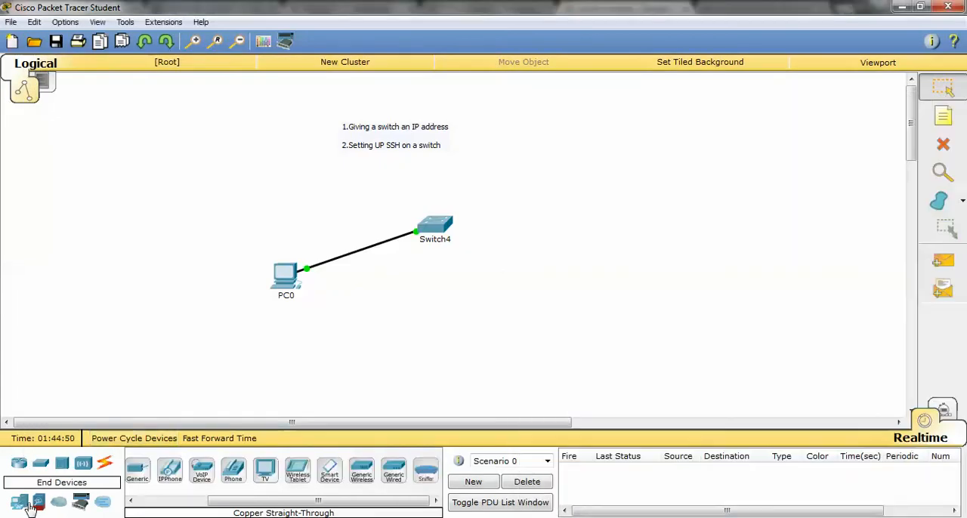
left_click_drag(232, 502, 198, 507)
left_click_drag(145, 472, 244, 173)
Connect PC3's RS 232 port to Switch4's console port with a console cable.
left_click(104, 463)
left_click(171, 470)
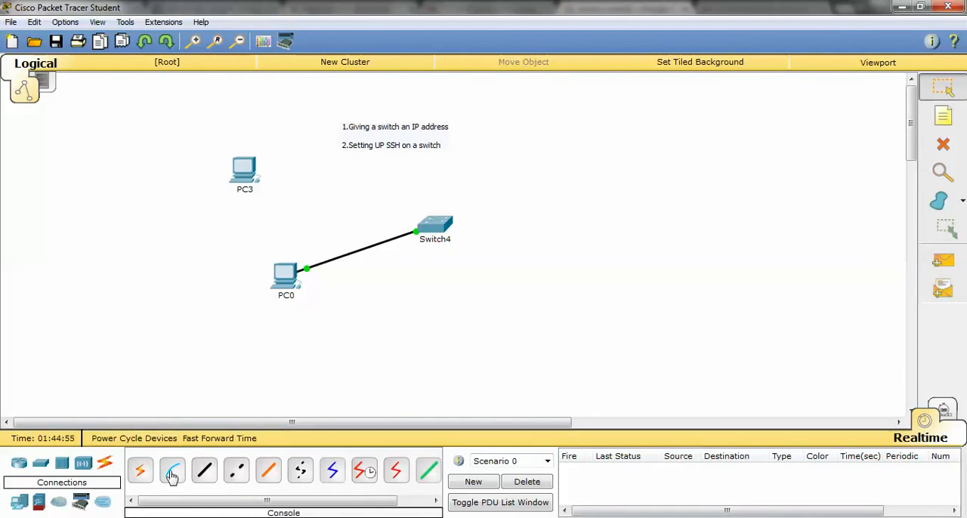
left_click(244, 169)
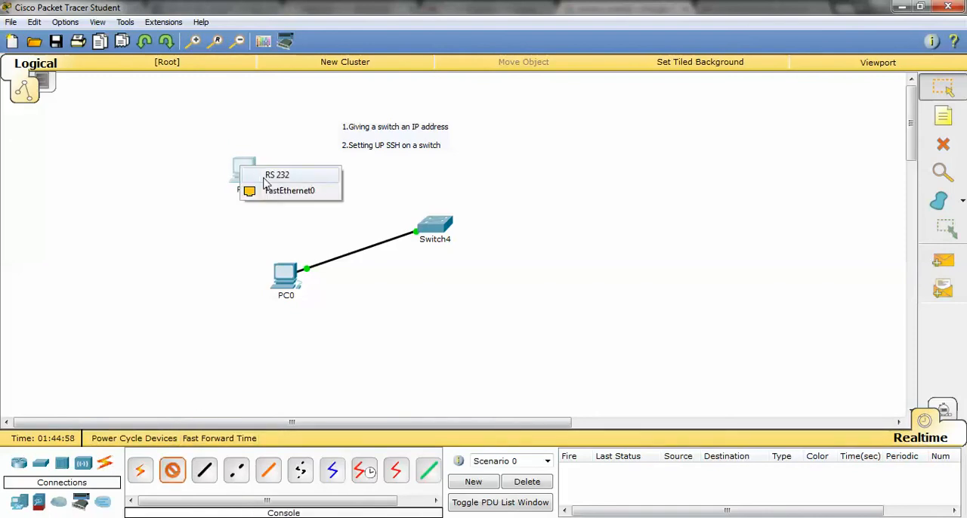
left_click(270, 176)
left_click(436, 224)
left_click(508, 14)
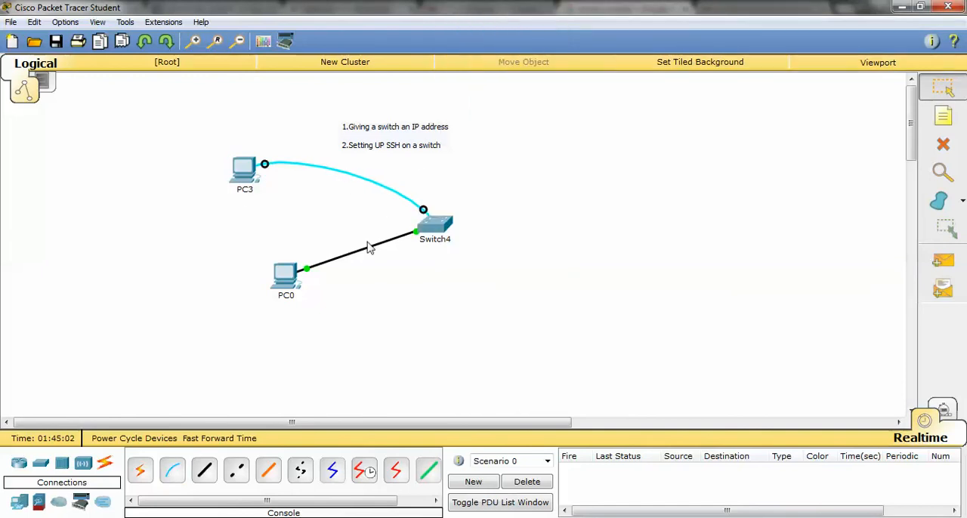
Open a terminal session on PC3 with the default port configuration and look over the console output.
left_click(244, 163)
left_click(387, 115)
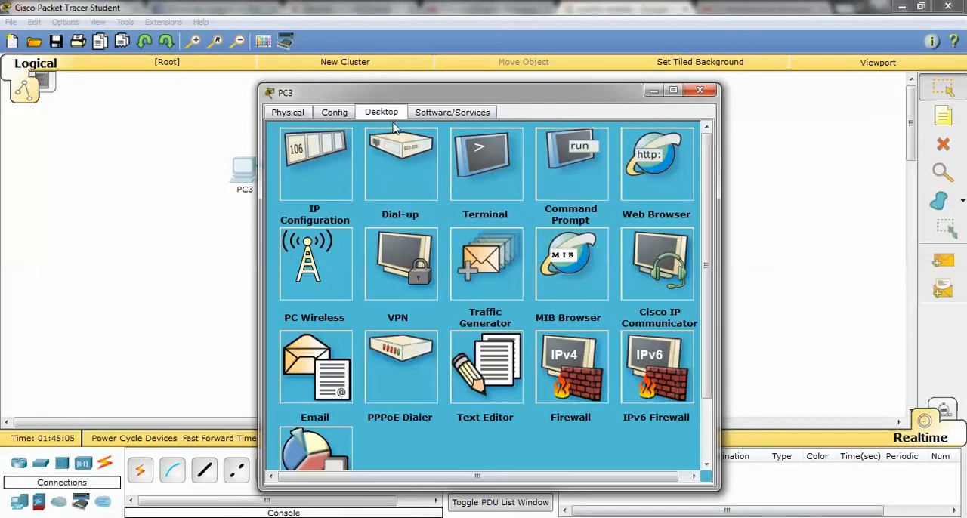
left_click(490, 183)
left_click(480, 290)
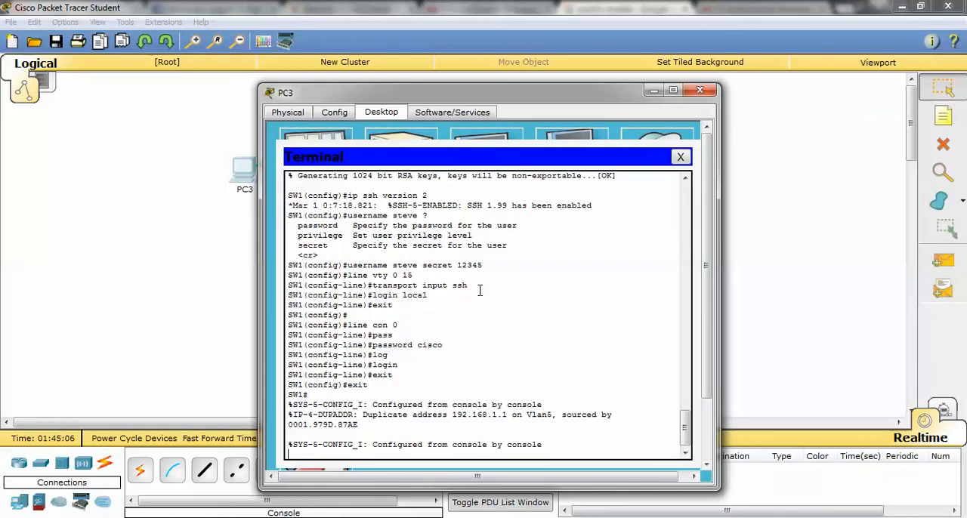
scroll(421, 343, "down", 1)
scroll(420, 342, "up", 1)
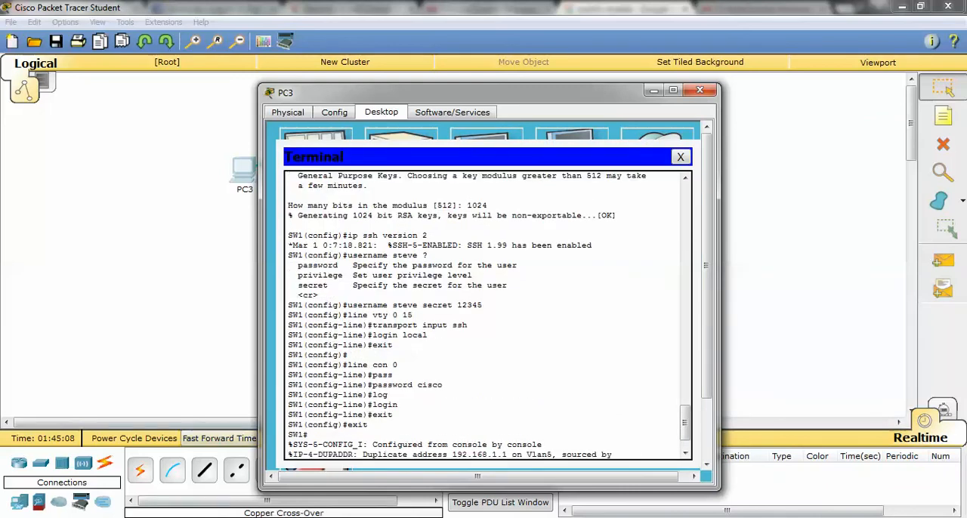
Arrange PC3's terminal beside the Switch4 CLI window, get a fresh SW1 prompt and uncover the console cable in the topology.
left_click(220, 516)
left_click(281, 439)
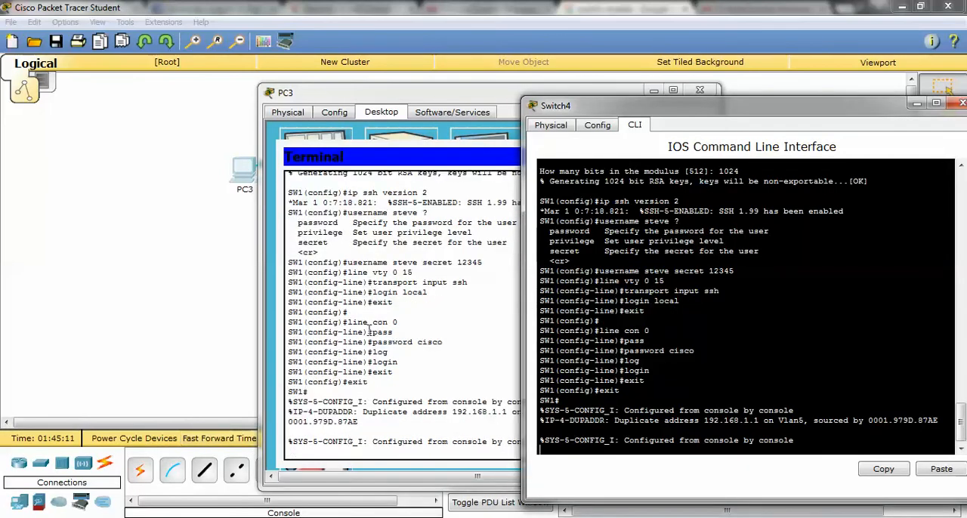
left_click_drag(409, 99, 248, 88)
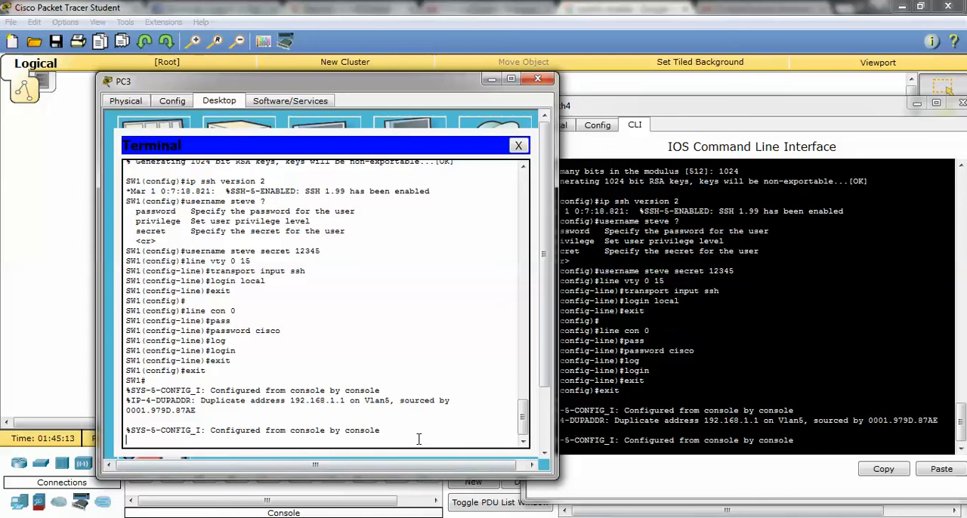
key("Return")
key("Return")
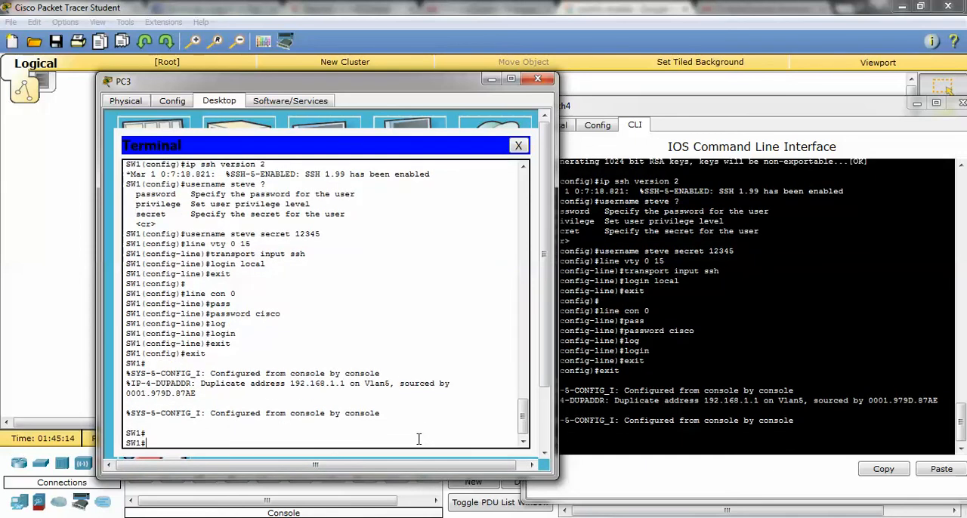
left_click_drag(616, 110, 679, 111)
left_click_drag(435, 91, 364, 321)
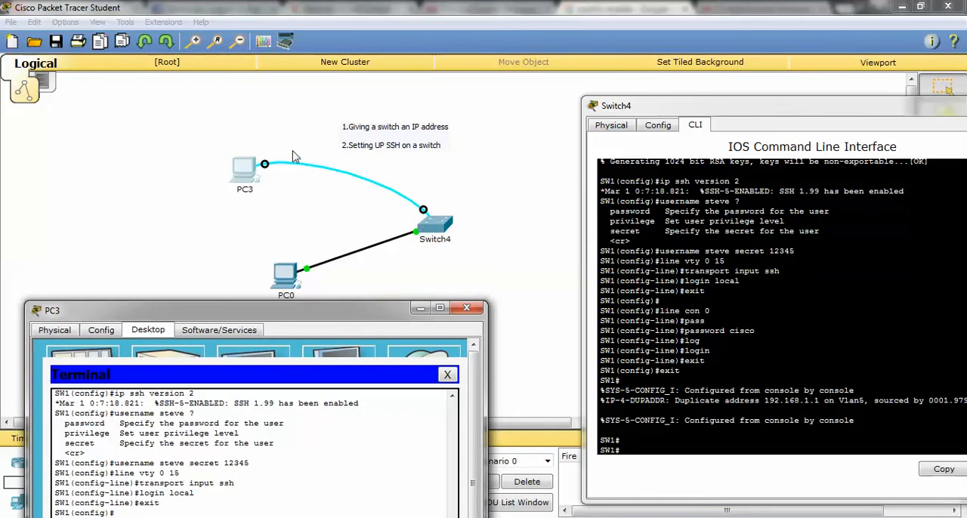
End the console session in PC3's terminal with the exit command and log back in with the console password.
left_click_drag(403, 313, 403, 92)
type("ex")
key("Return")
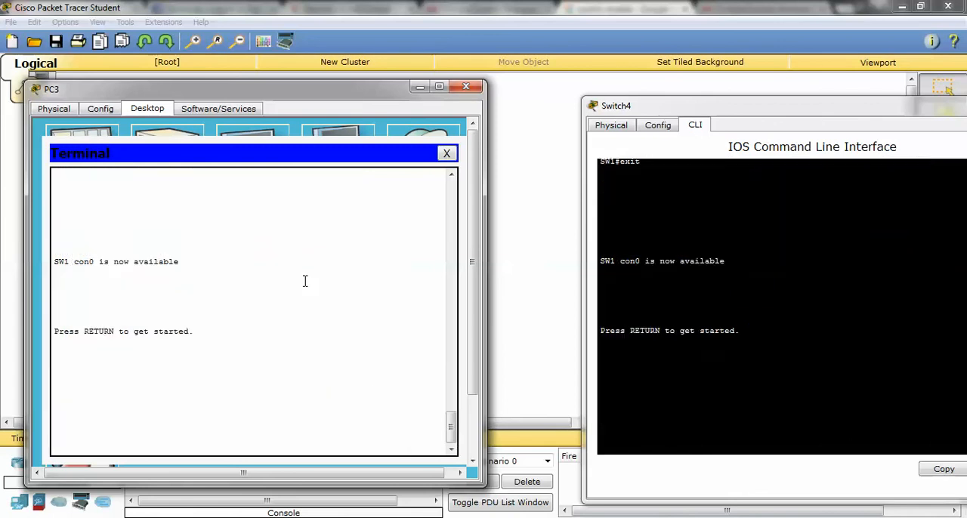
key("Return")
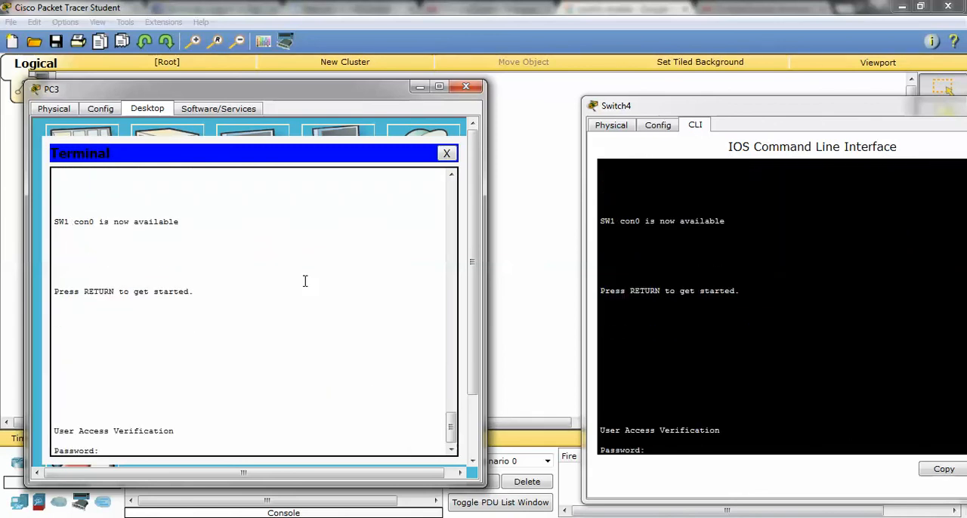
scroll(685, 311, "up", 11)
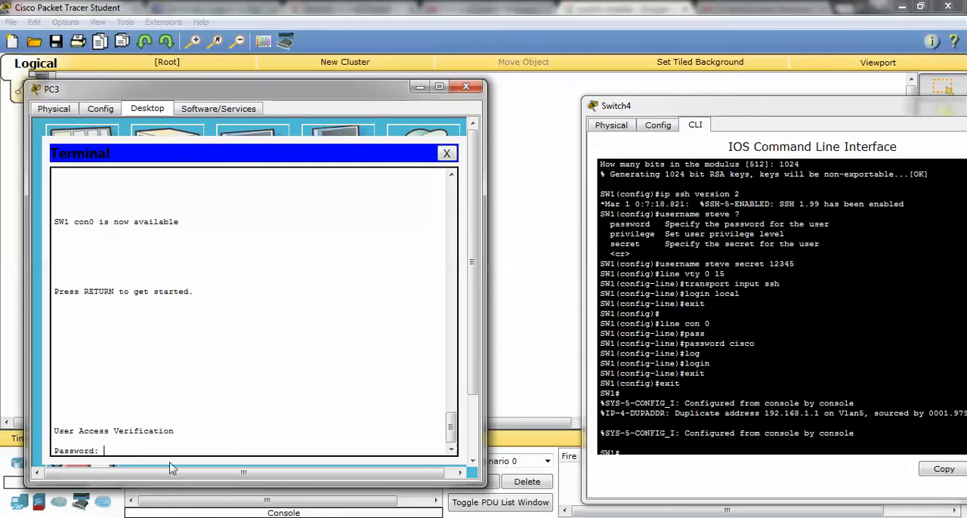
type("cisco")
key("Return")
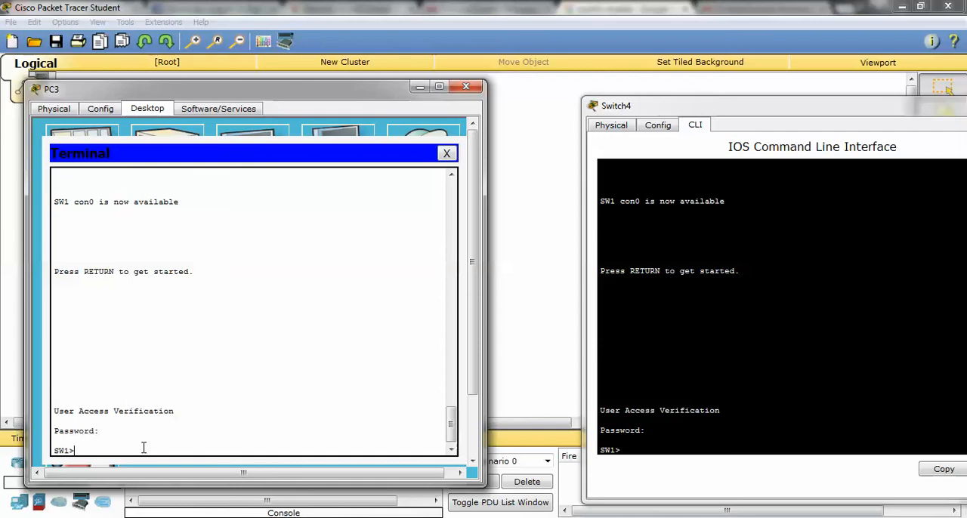
Exit the switch console again, review the console line commands in Switch4's CLI and repeat the login from PC3 with the console password.
type("exit")
key("Return")
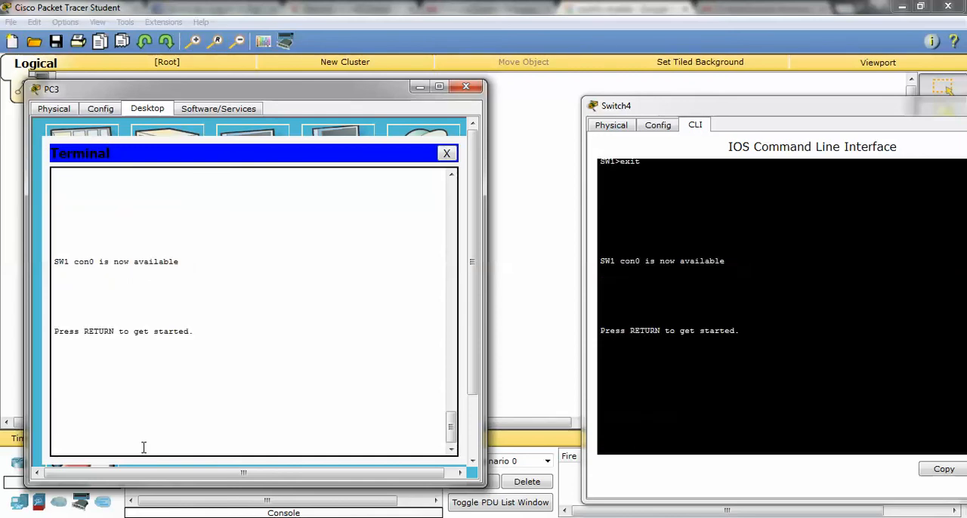
key("Return")
scroll(781, 304, "up", 15)
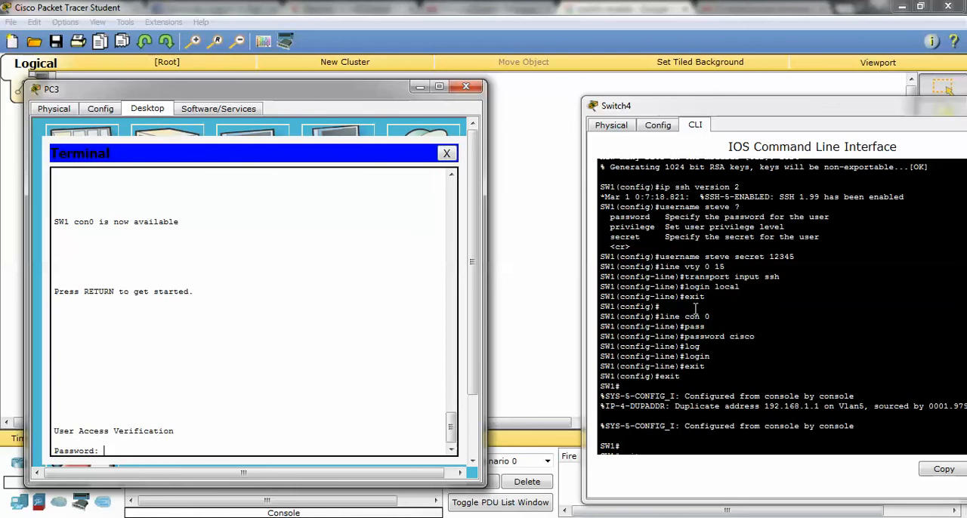
scroll(693, 270, "down", 15)
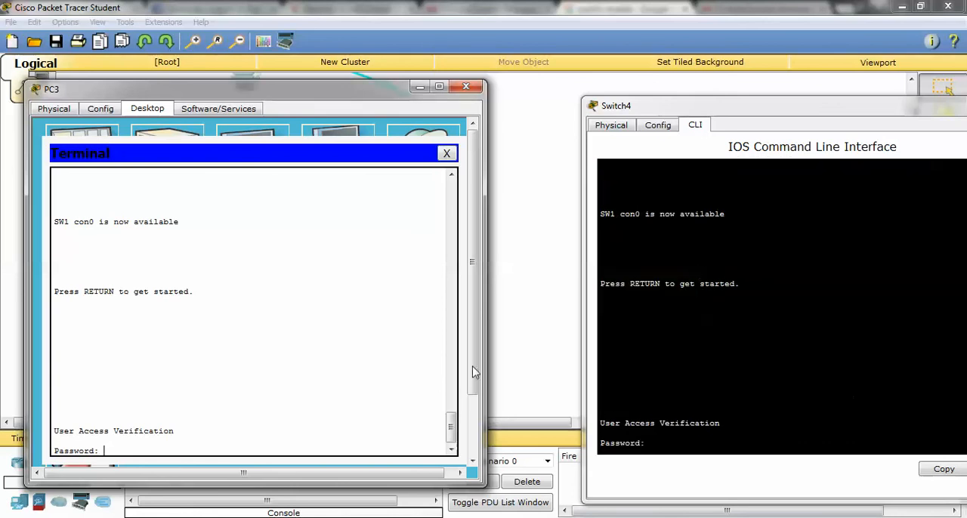
scroll(473, 372, "down", 3)
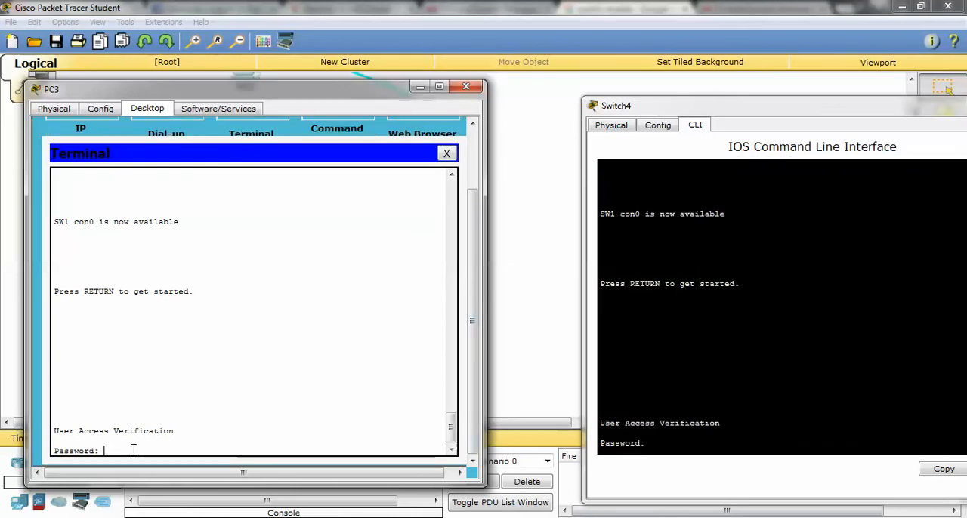
key("Return")
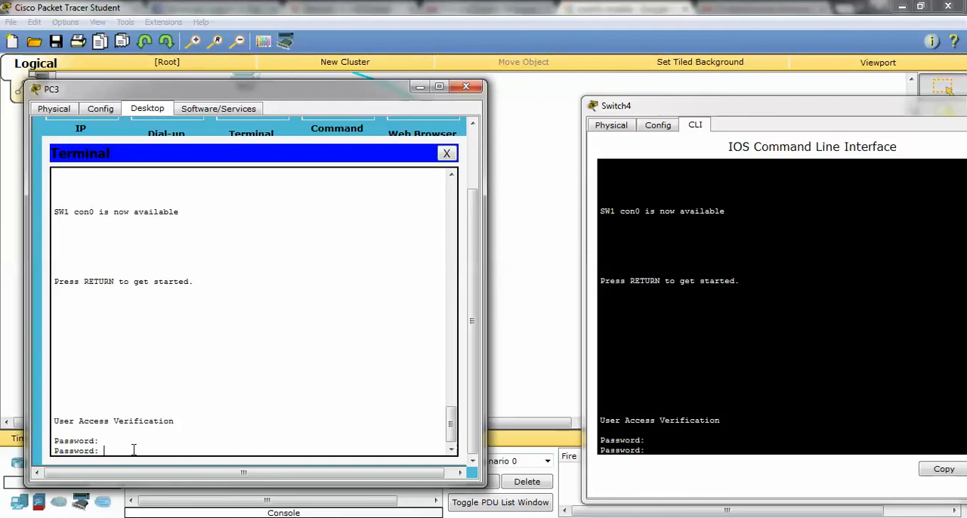
key("Return")
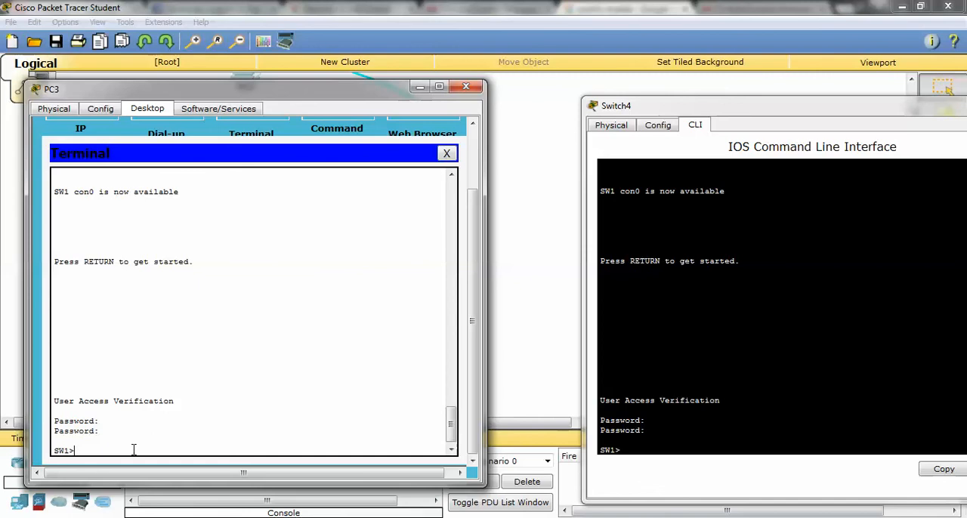
type("test12345")
key("Return")
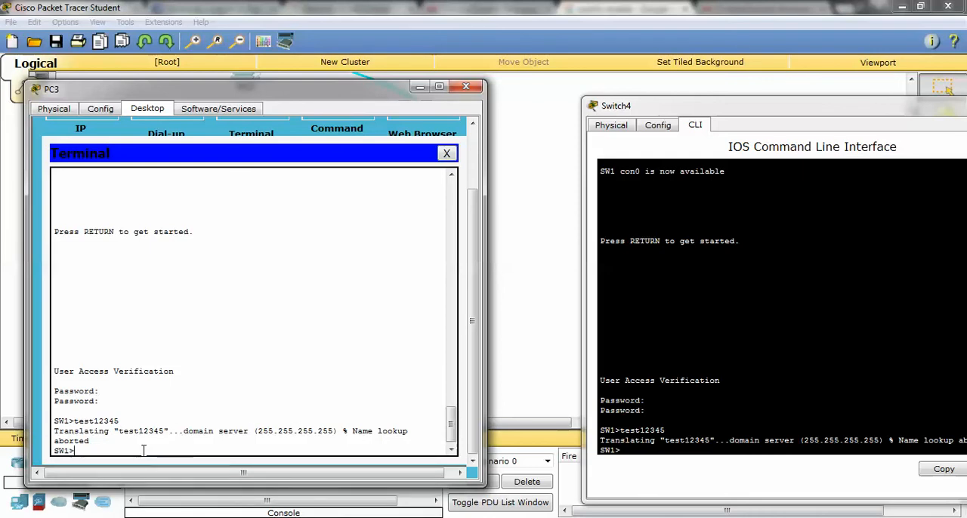
Enter privileged mode in PC3's terminal with enable and the enable password, and enter global configuration mode with conf t.
type("enable")
key("Return")
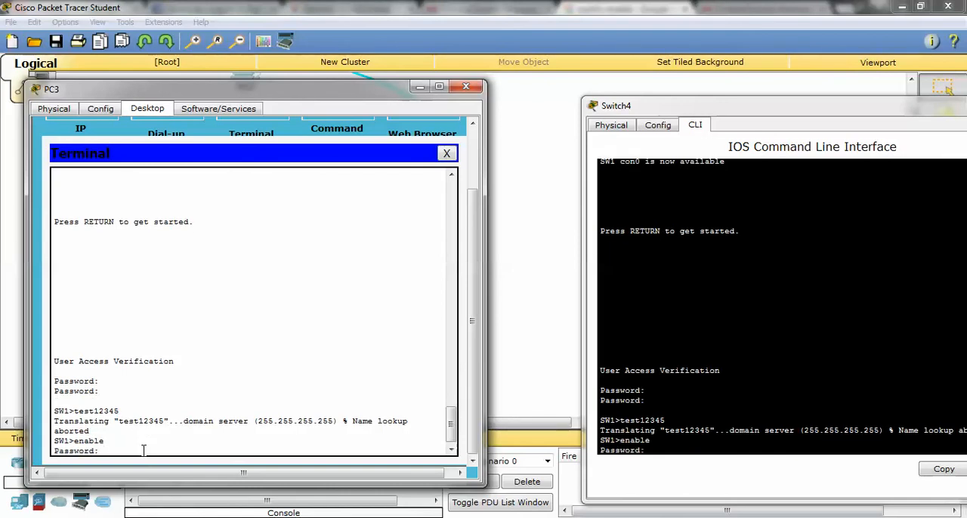
key("Return")
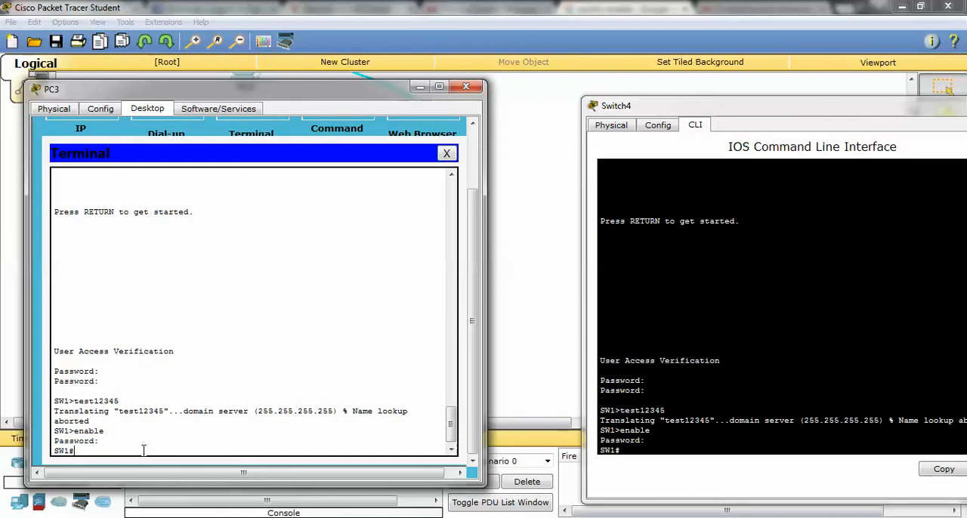
type("conf t")
key("Return")
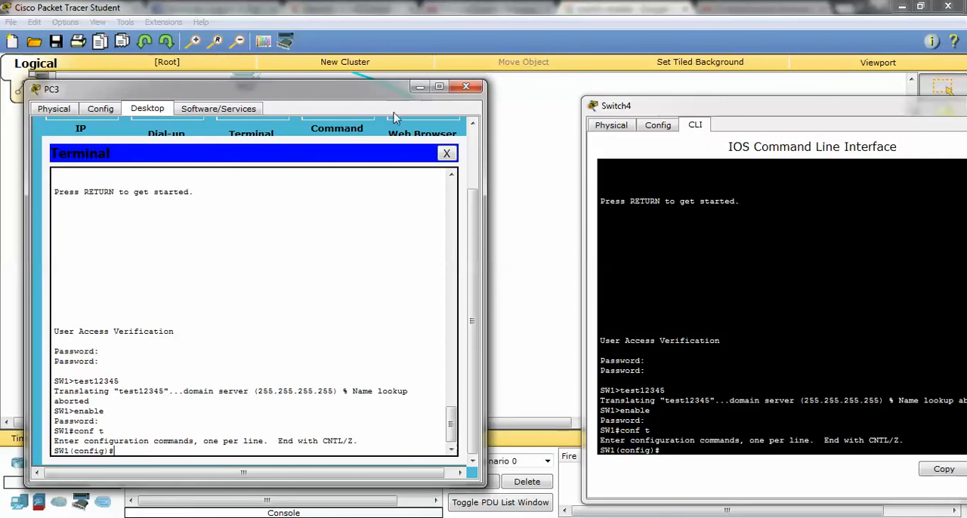
Clear the PC3 and Switch4 windows off the workspace to show the topology.
left_click(420, 86)
left_click_drag(660, 113, 409, 111)
left_click(736, 111)
scroll(702, 158, "up", 3)
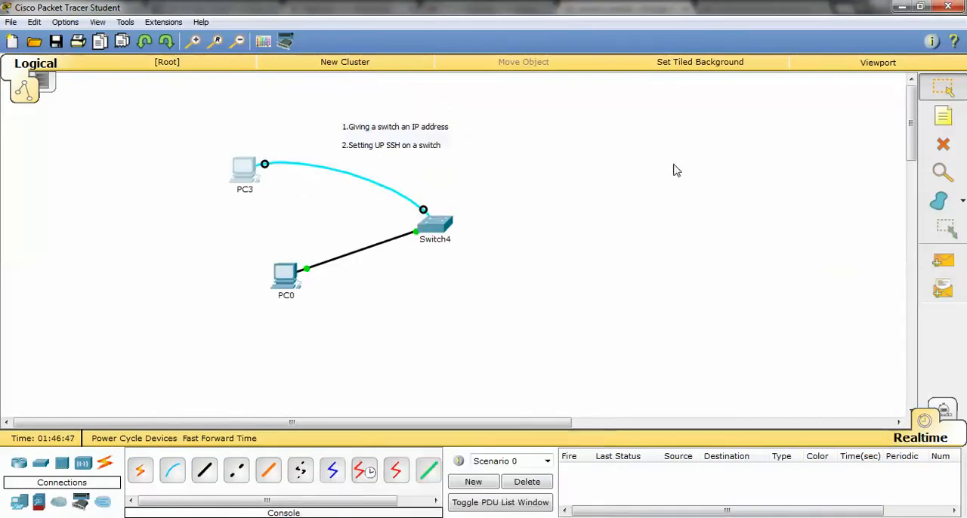